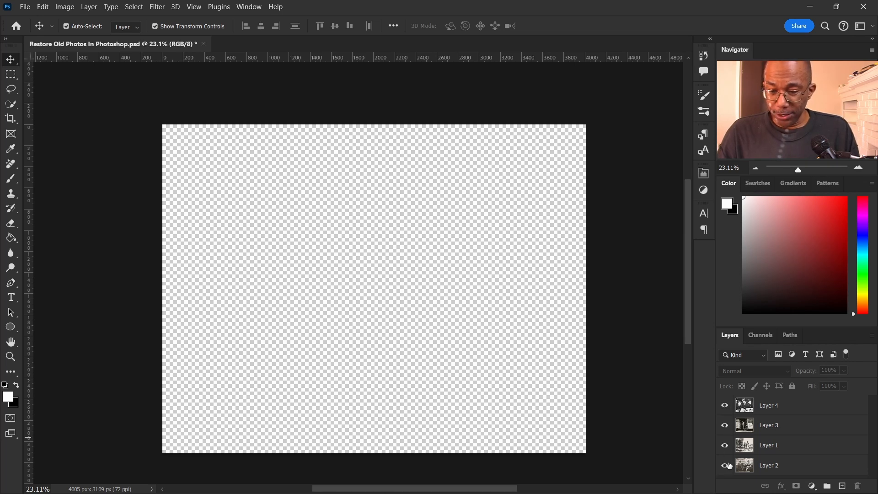
# Show all four photo layers and convert Layer 4 for smart filters.
pyautogui.moveTo(724, 465); pyautogui.dragTo(724, 405)
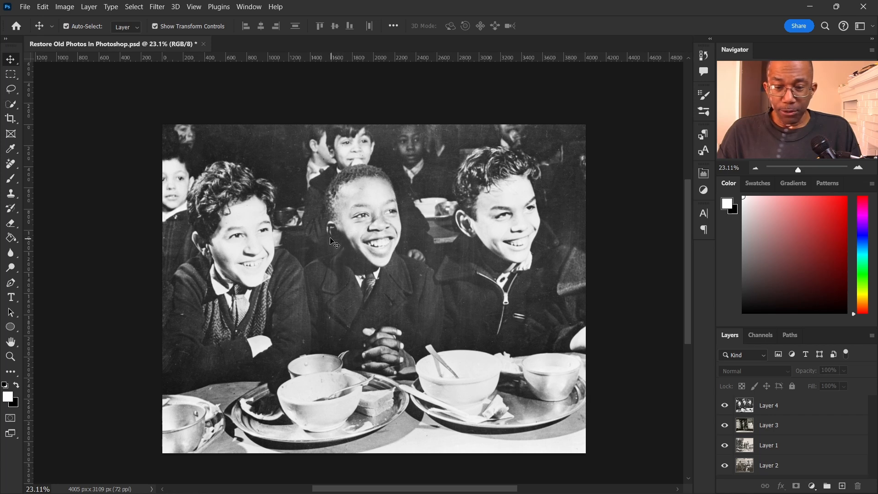
pyautogui.click(804, 406)
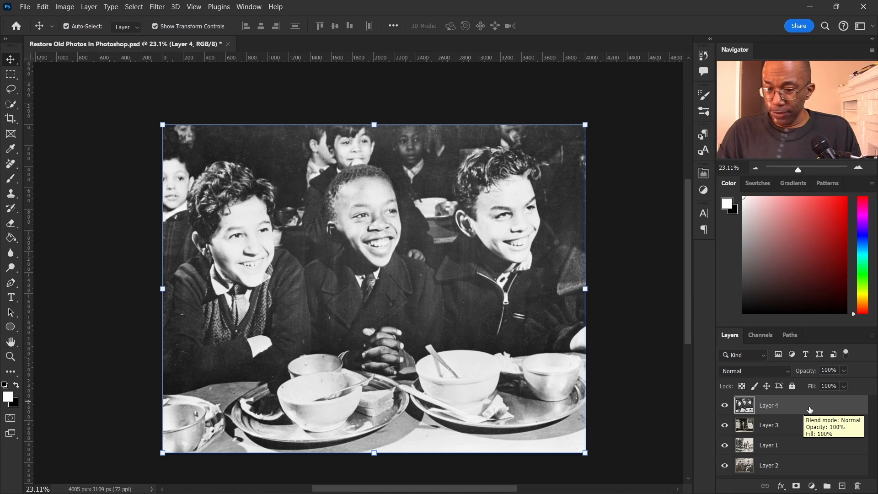
pyautogui.click(151, 6)
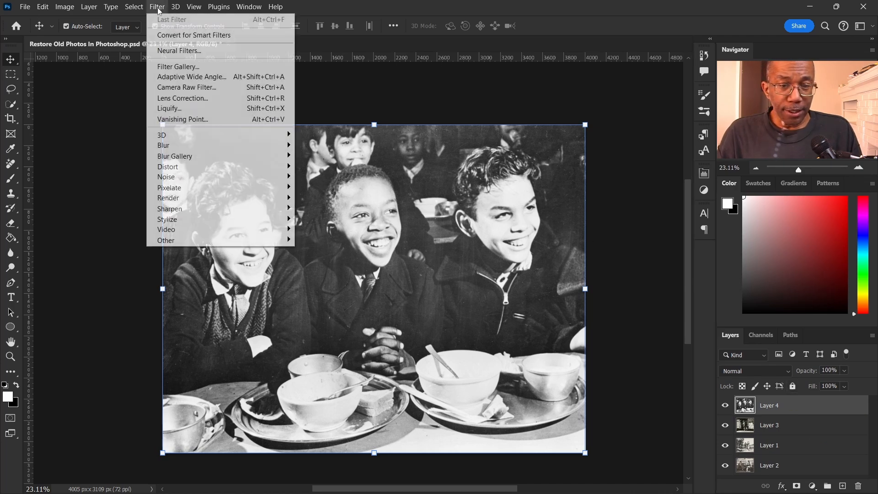
pyautogui.click(176, 39)
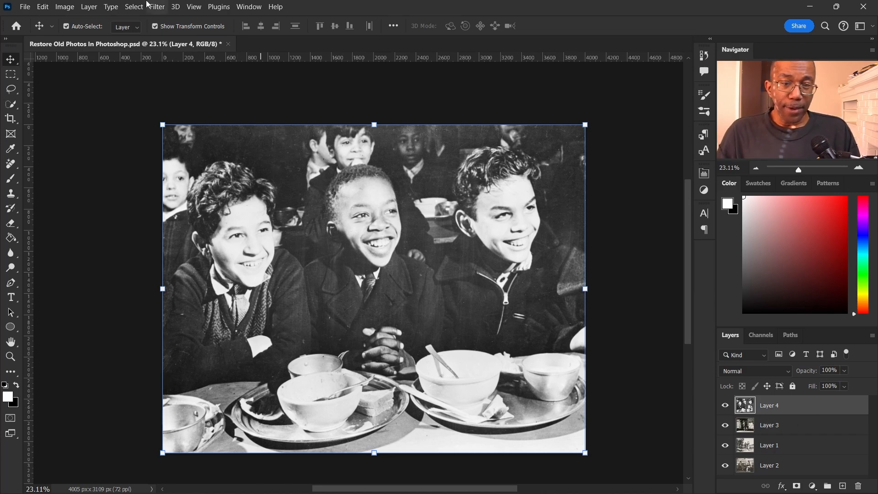
# Open Neural Filters for Layer 4 and turn on Photo Restoration.
pyautogui.click(160, 7)
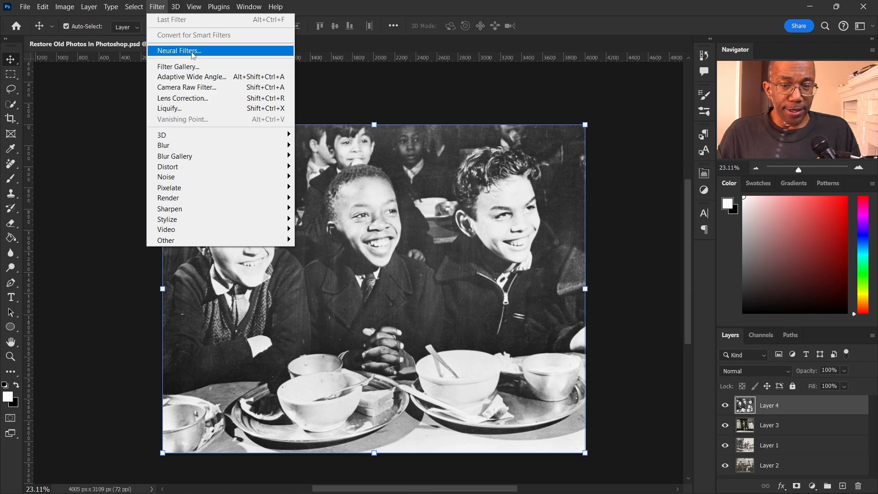
pyautogui.click(192, 51)
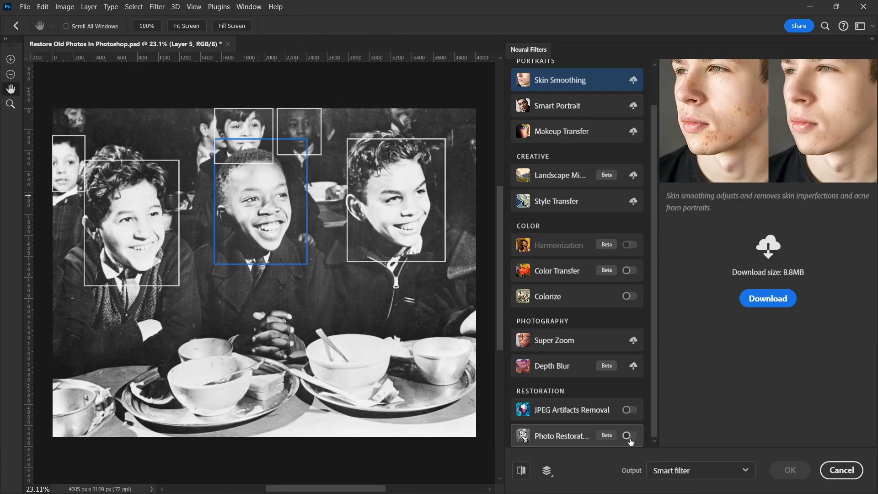
pyautogui.click(629, 435)
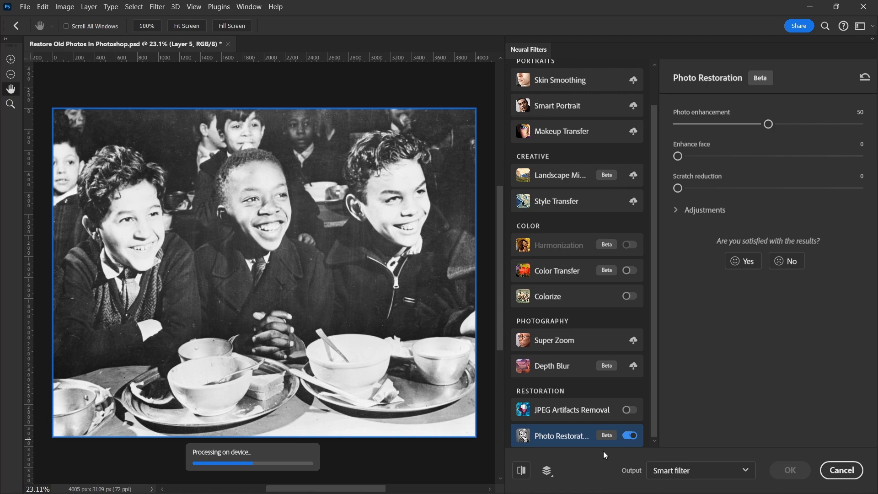
# Set the Photo Restoration scratch reduction to 10 and compare the preview with the original photo.
pyautogui.scroll(6, 327, 185)
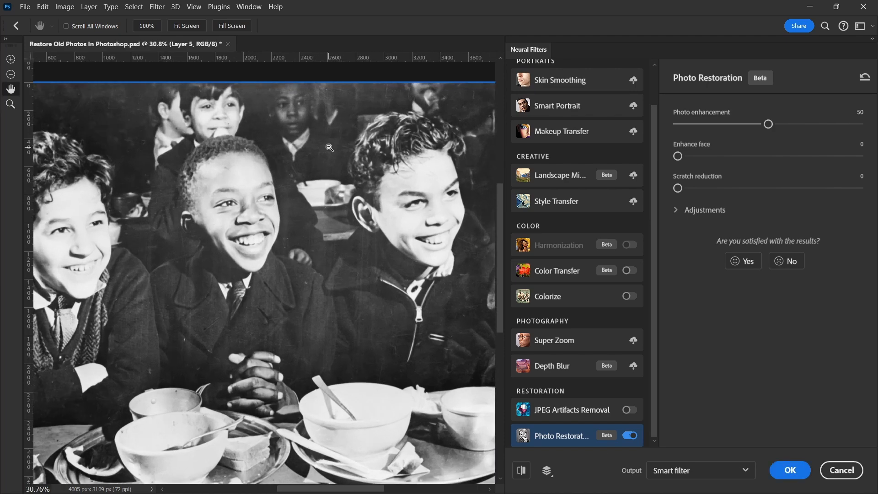
pyautogui.scroll(2, 330, 145)
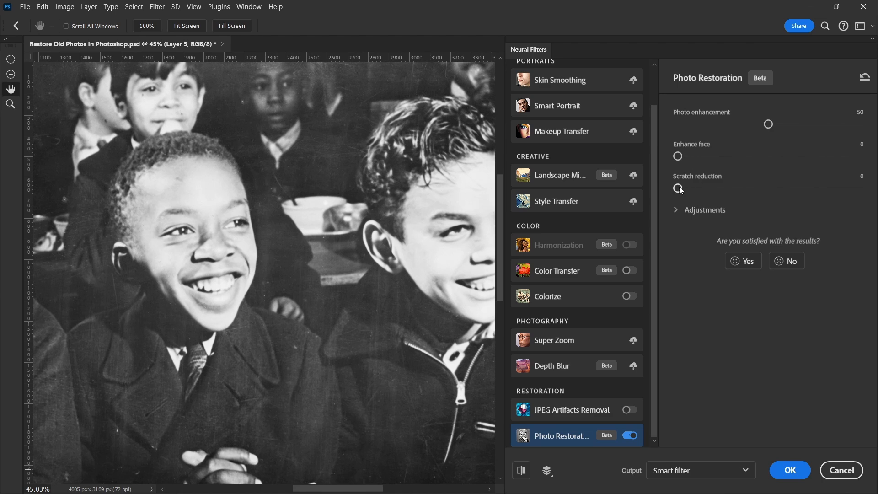
pyautogui.moveTo(680, 188); pyautogui.dragTo(695, 191)
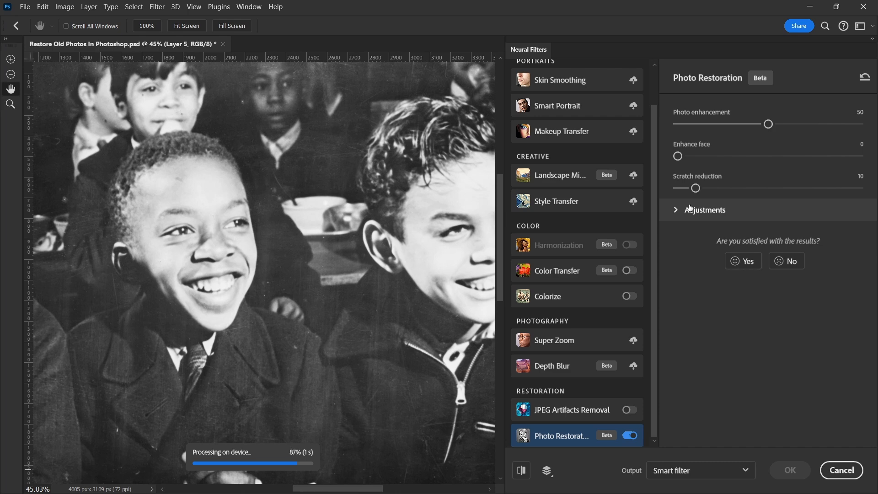
pyautogui.scroll(2, 376, 210)
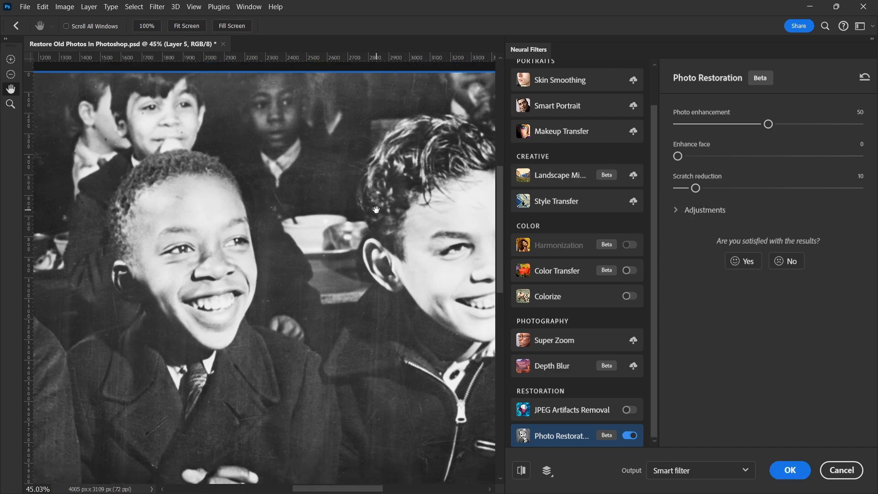
pyautogui.scroll(-1, 376, 210)
pyautogui.click(521, 473)
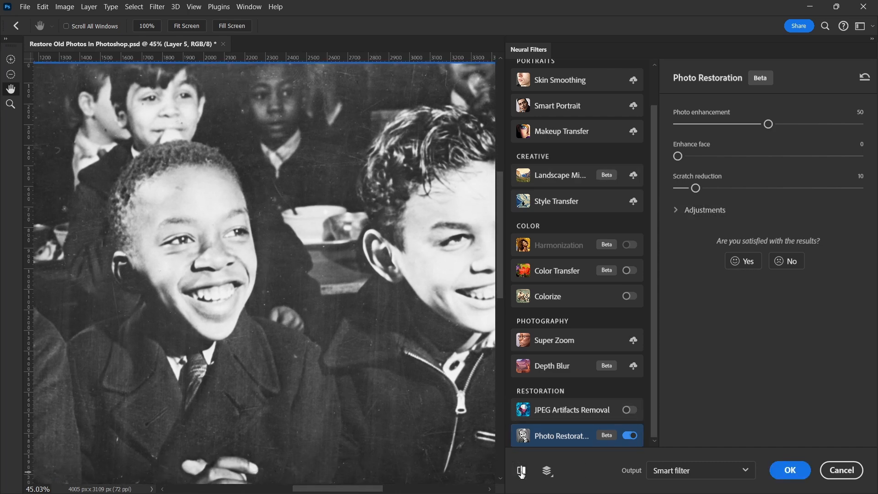
pyautogui.click(521, 471)
pyautogui.hotkey('ctrl', '0')
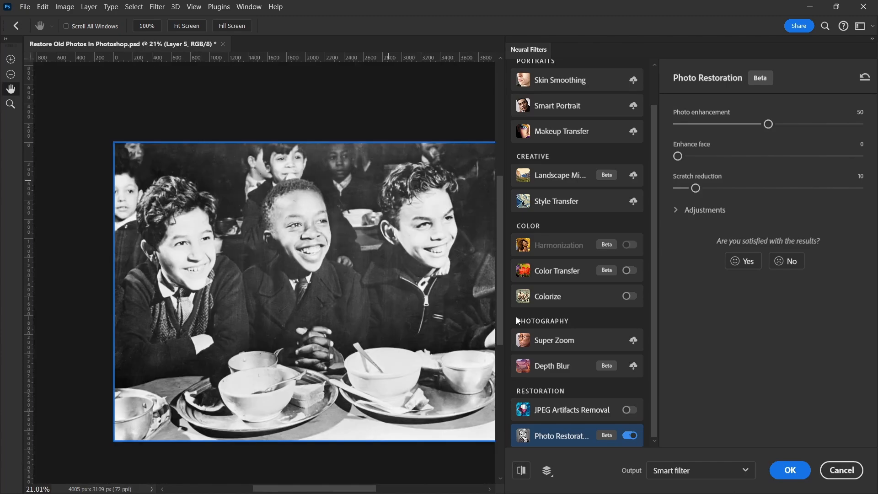
# Turn on the Colorize neural filter and inspect the colors on the three boys.
pyautogui.click(633, 296)
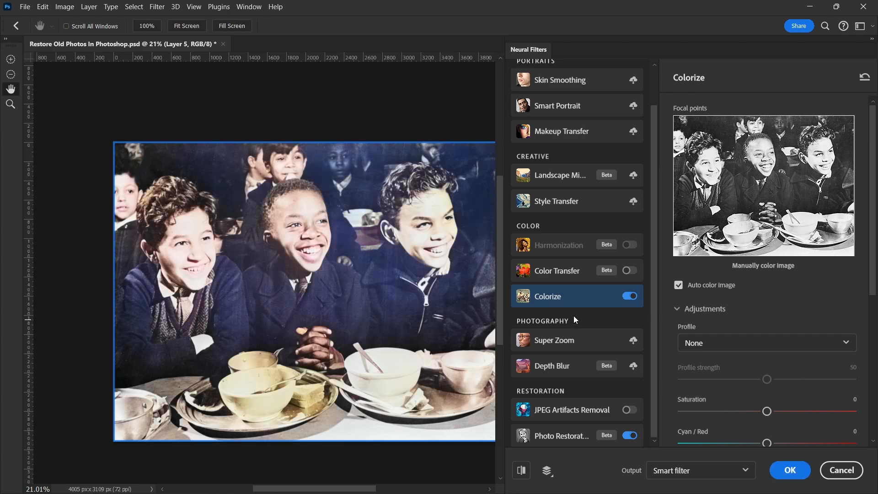
pyautogui.hscroll(1, 377, 261)
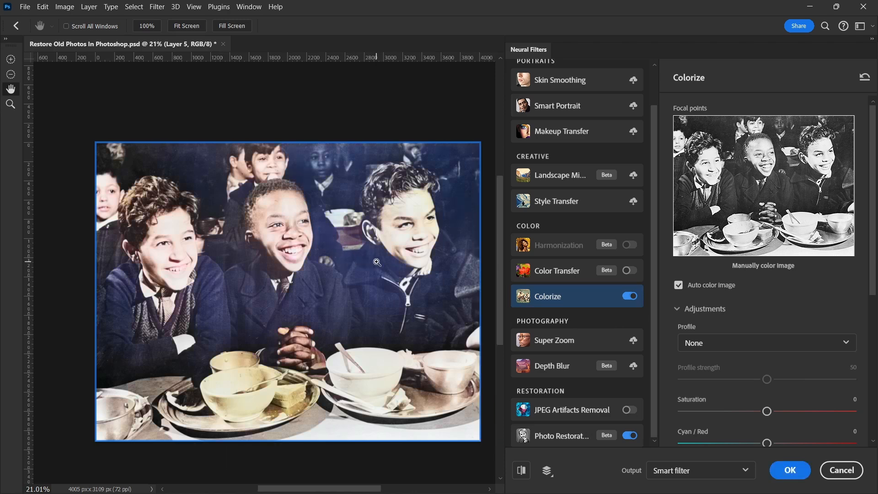
pyautogui.scroll(2, 297, 205)
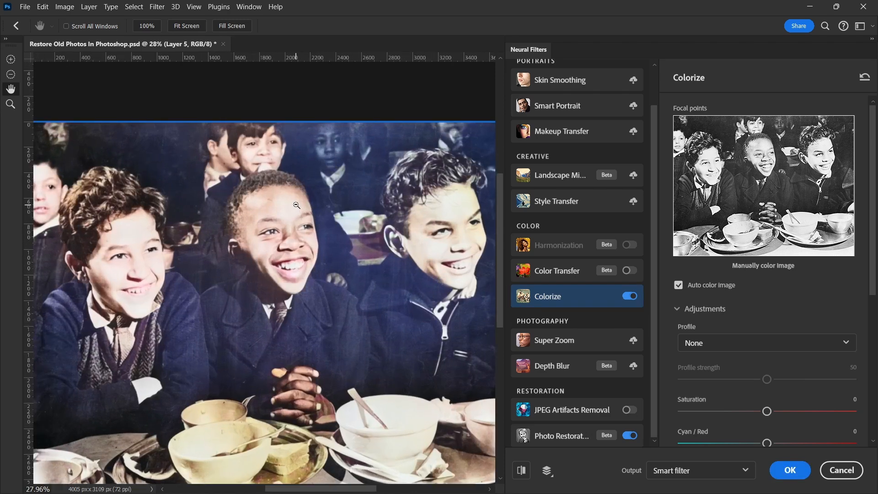
pyautogui.scroll(-1, 296, 205)
pyautogui.scroll(-1, 341, 273)
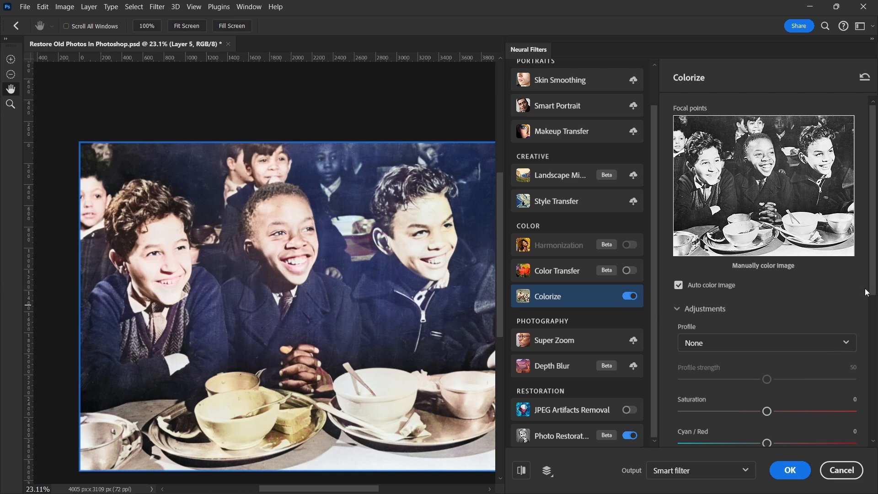
# Set Colorize to output as a new color layer and apply the neural filters.
pyautogui.moveTo(873, 287); pyautogui.dragTo(874, 438)
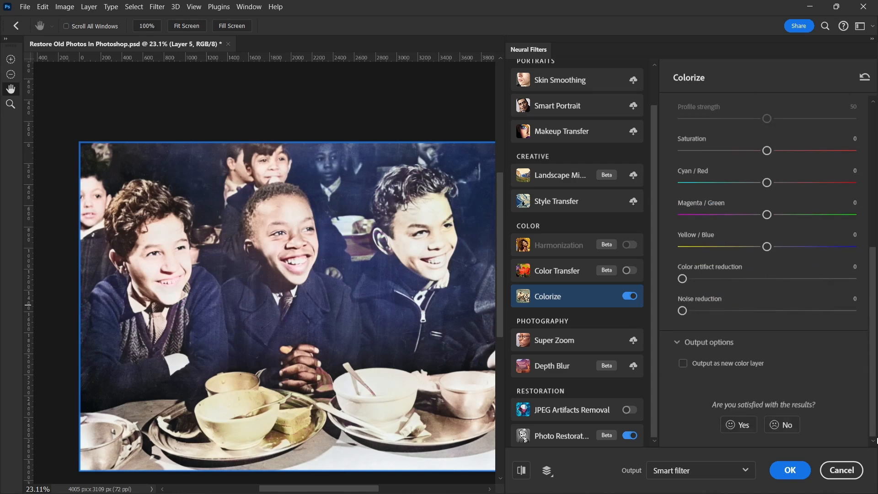
pyautogui.click(683, 363)
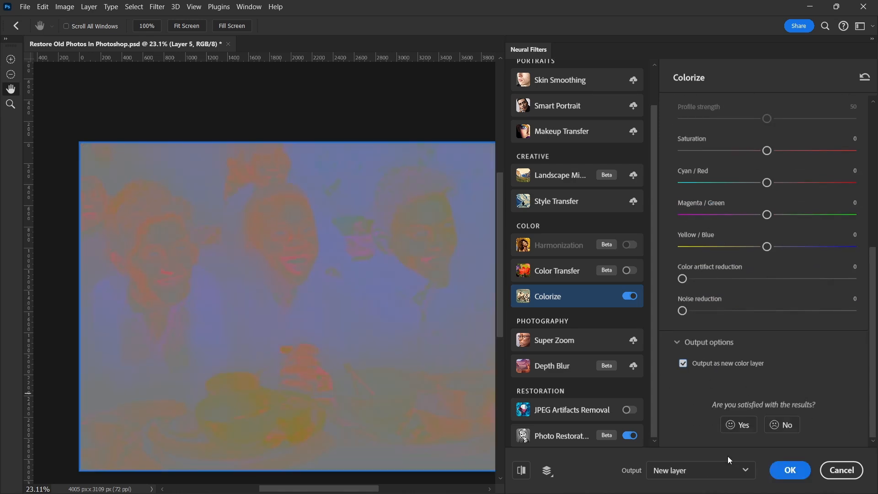
pyautogui.click(790, 471)
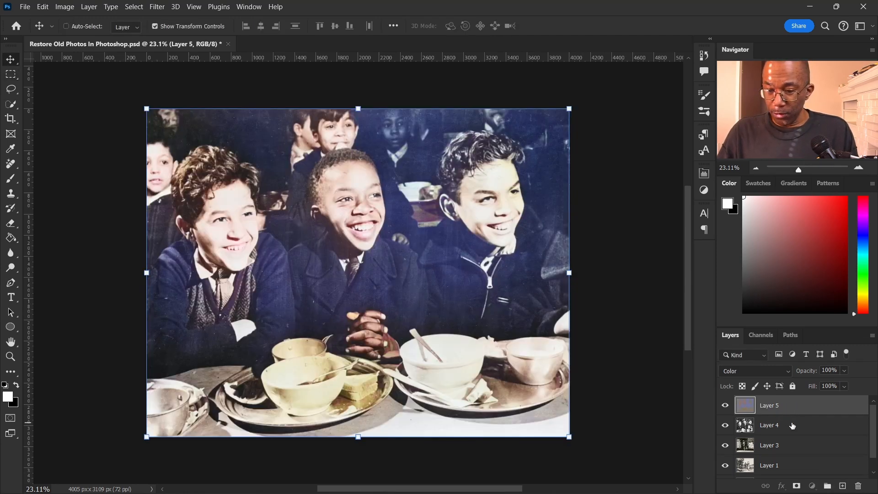
# Group Layer 5 with Layer 4 under the name "Lunchroom Setting" and hide that group to reveal Layer 3.
pyautogui.keyDown('shift'); pyautogui.click(798, 425); pyautogui.keyUp('shift')
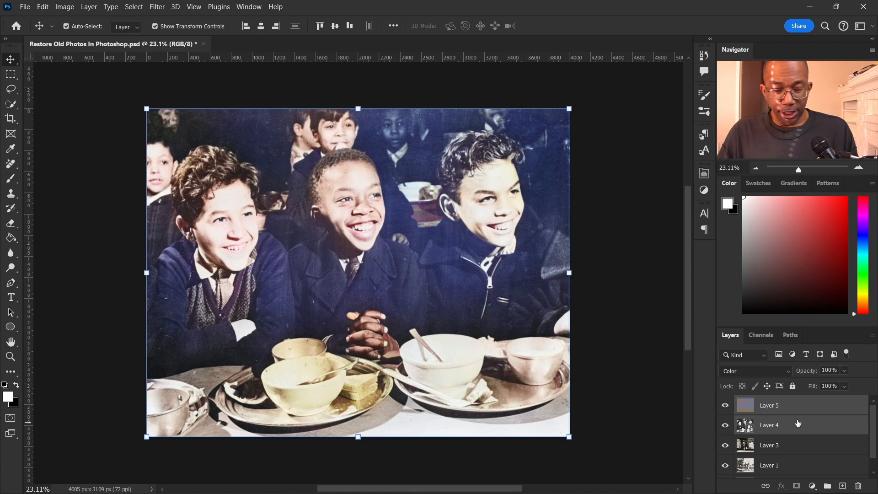
pyautogui.hotkey('ctrl', 'g')
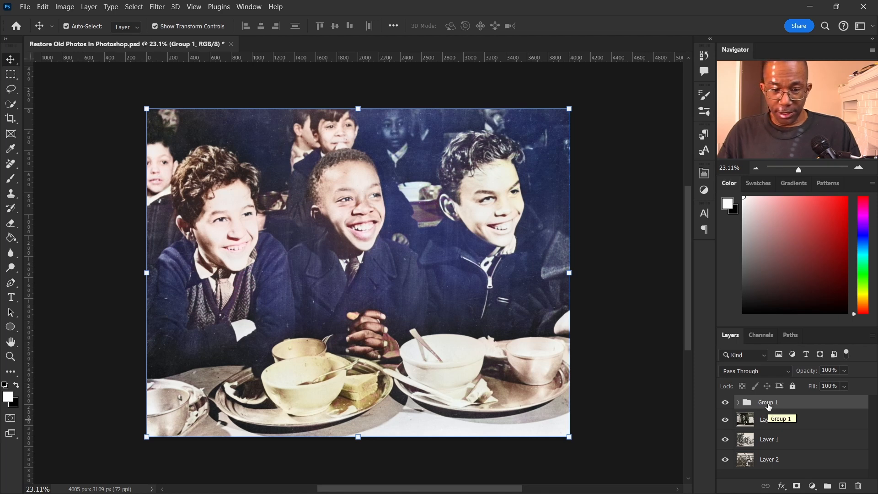
pyautogui.doubleClick(768, 402)
pyautogui.write('Lunchroom')
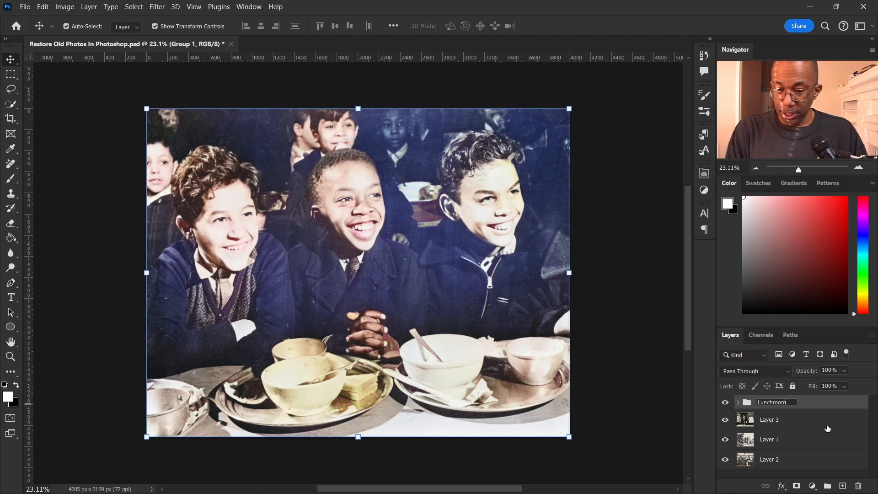
pyautogui.write(' Setting')
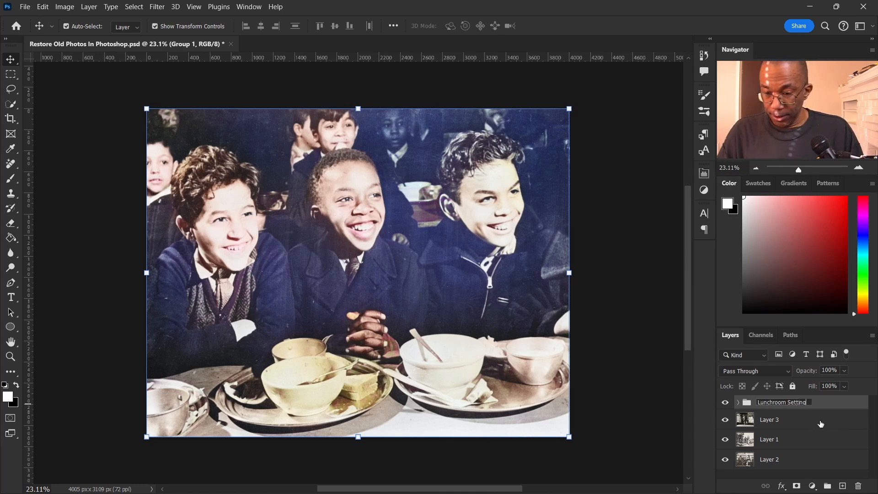
pyautogui.click(801, 419)
pyautogui.click(725, 403)
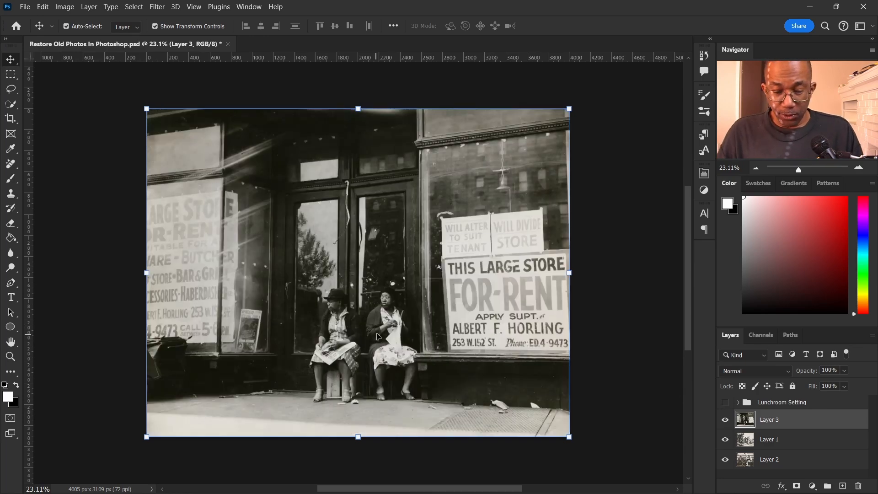
# Examine the storefront photo on Layer 3 up close, checking the for-rent signs, the seated women and the windows for damage.
pyautogui.scroll(3, 376, 346)
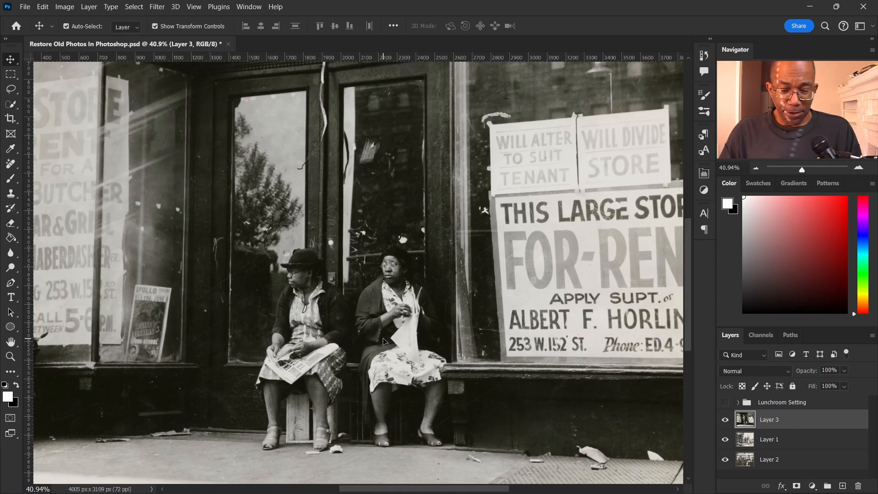
pyautogui.hscroll(4, 407, 314)
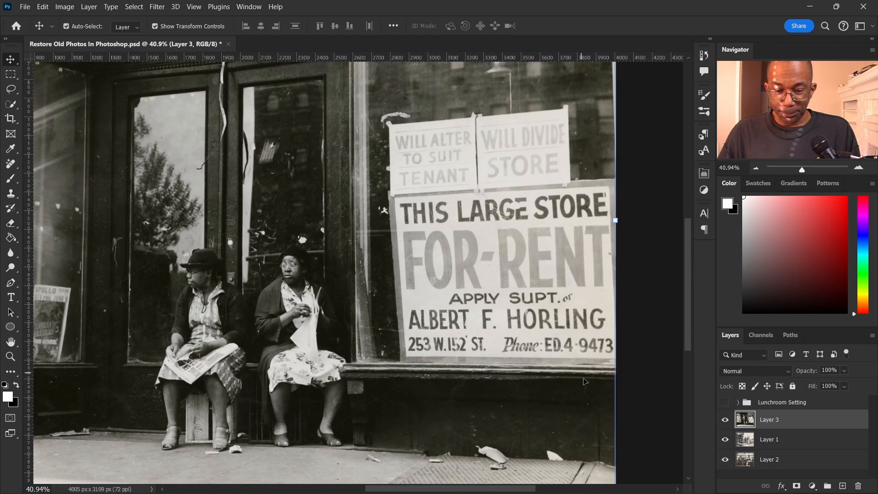
pyautogui.scroll(4, 586, 352)
pyautogui.scroll(3, 580, 359)
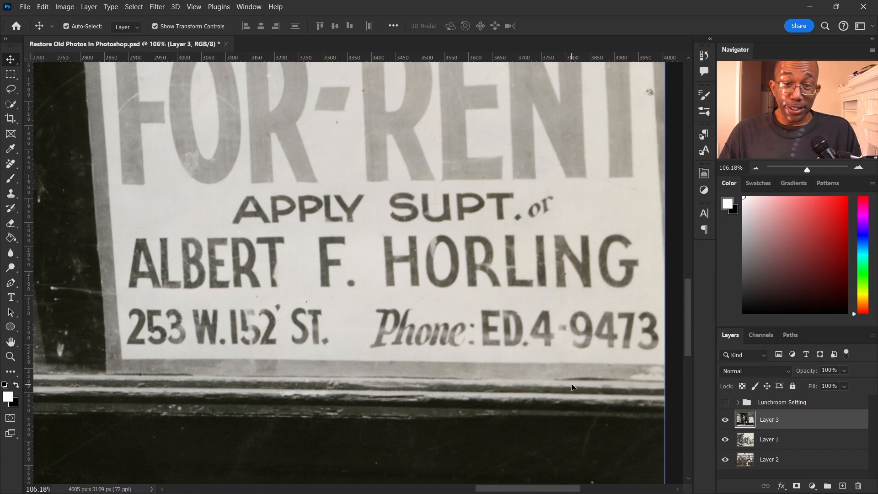
pyautogui.scroll(-4, 395, 295)
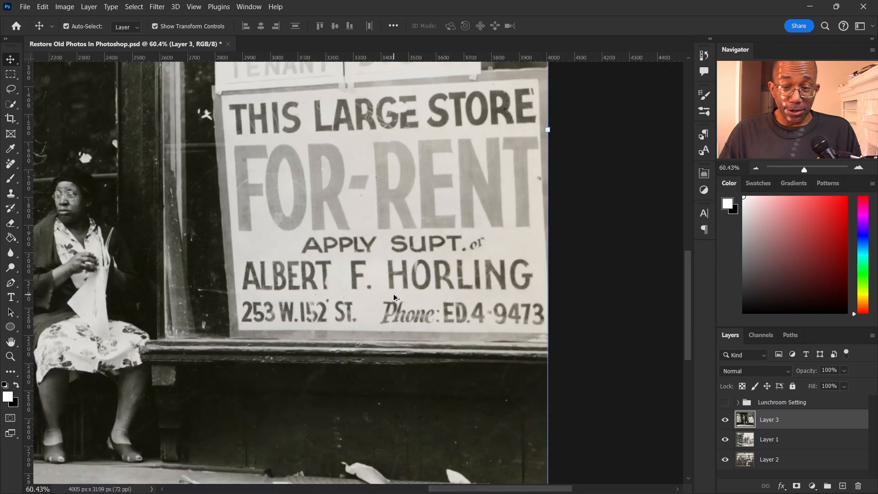
pyautogui.hscroll(-5, 396, 303)
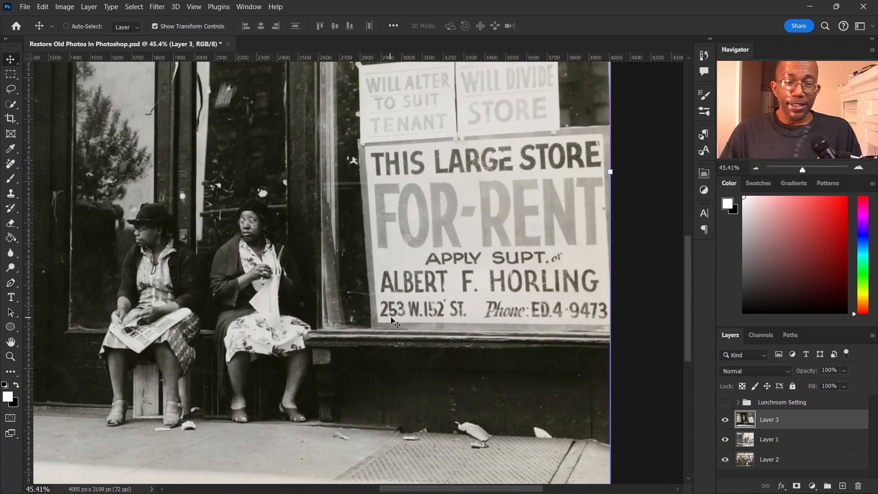
pyautogui.scroll(-4, 391, 295)
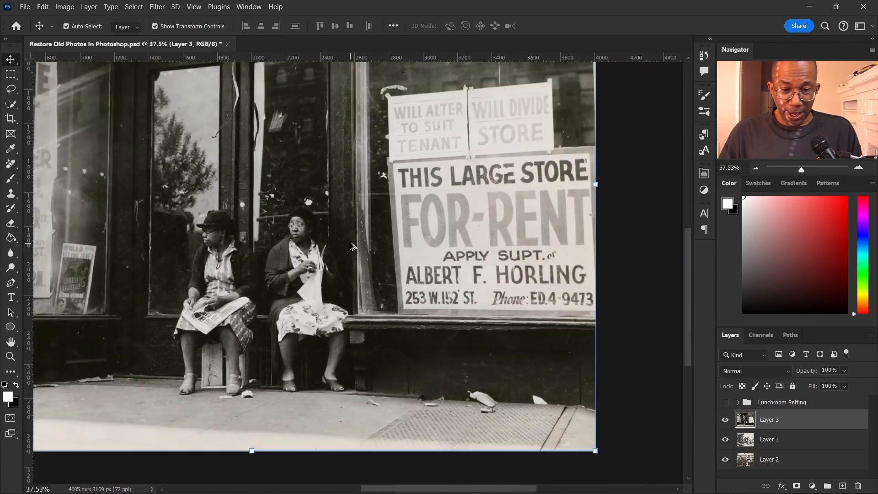
pyautogui.scroll(1, 367, 270)
pyautogui.hscroll(-3, 368, 274)
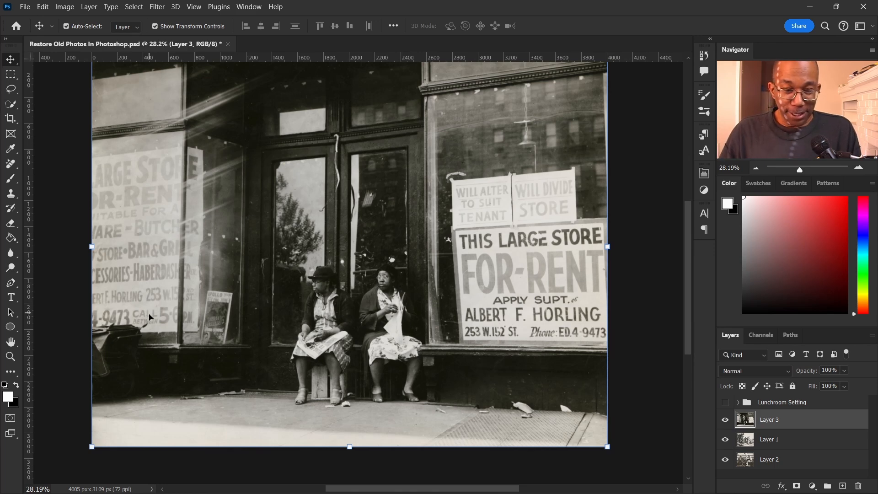
pyautogui.scroll(1, 172, 320)
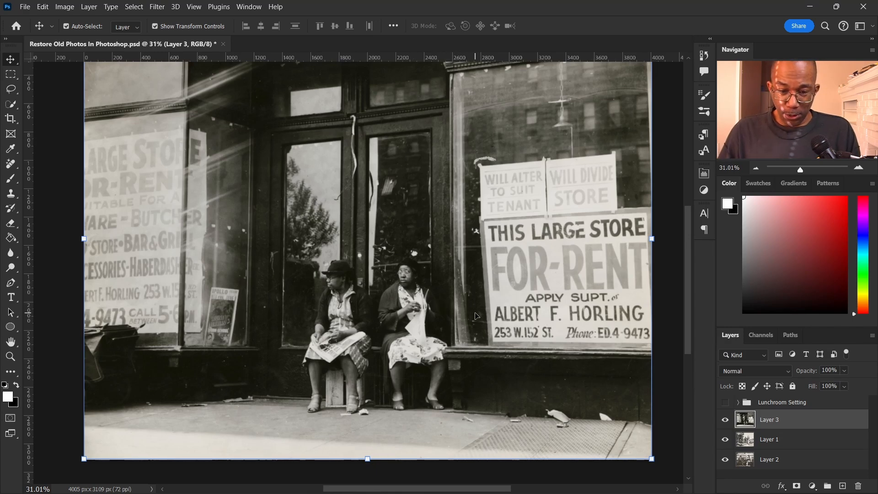
pyautogui.scroll(1, 476, 316)
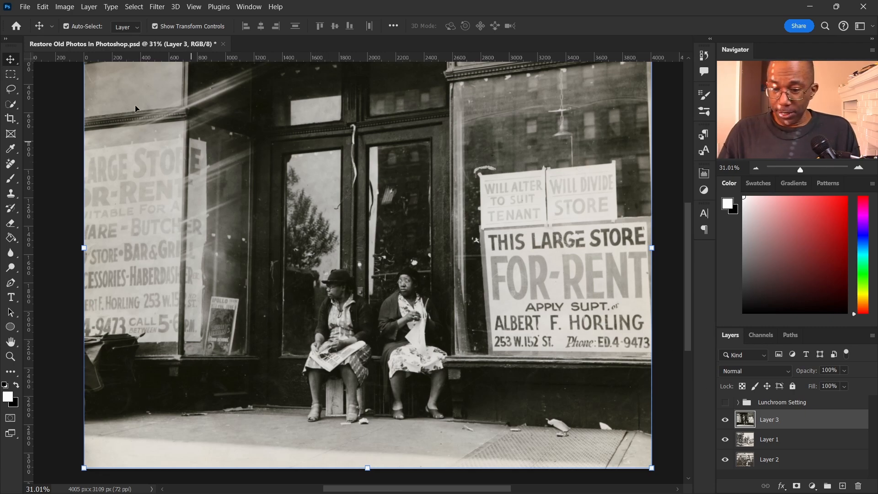
# Open the neural filters for the storefront photo on Layer 3 and turn on Photo Restoration.
pyautogui.click(158, 7)
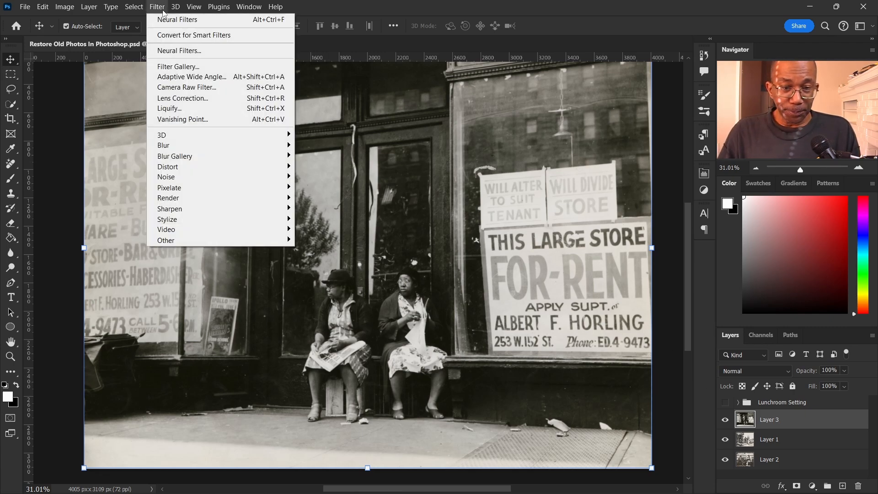
pyautogui.click(187, 39)
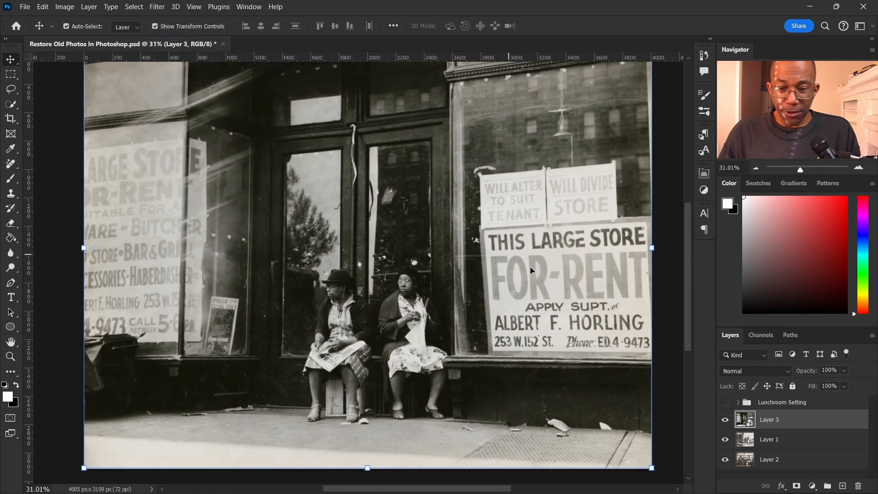
pyautogui.click(166, 5)
pyautogui.click(188, 49)
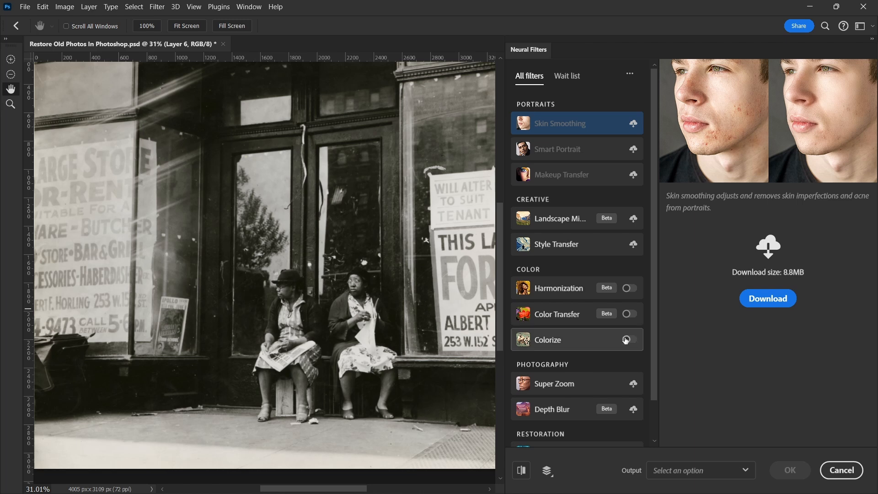
pyautogui.scroll(-2, 637, 353)
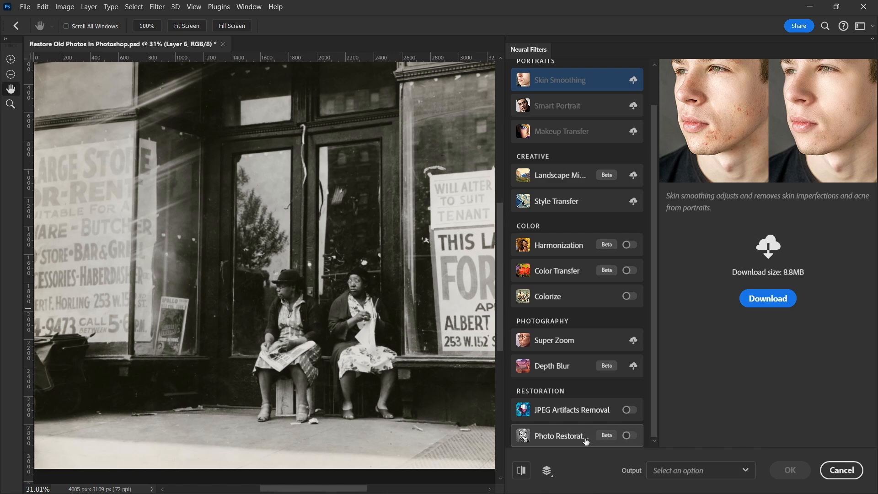
pyautogui.click(629, 437)
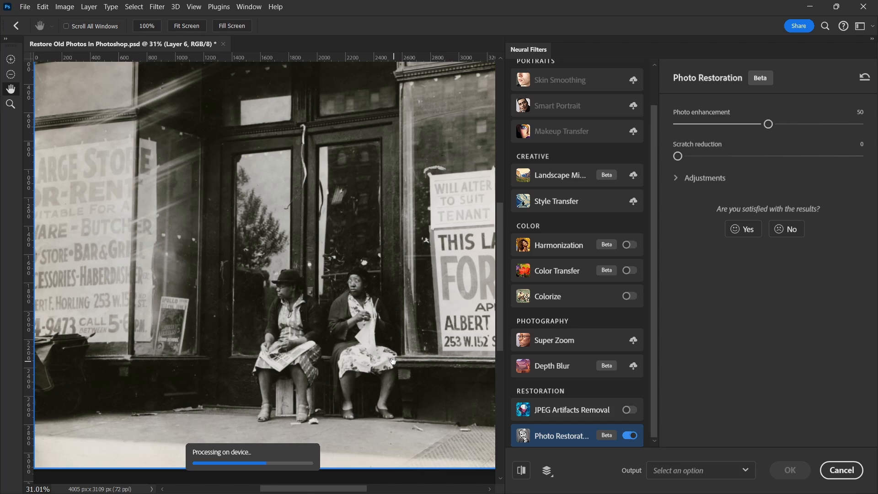
# Compare the Photo Restoration preview with the original up close on the two seated women.
pyautogui.scroll(12, 361, 335)
pyautogui.click(524, 475)
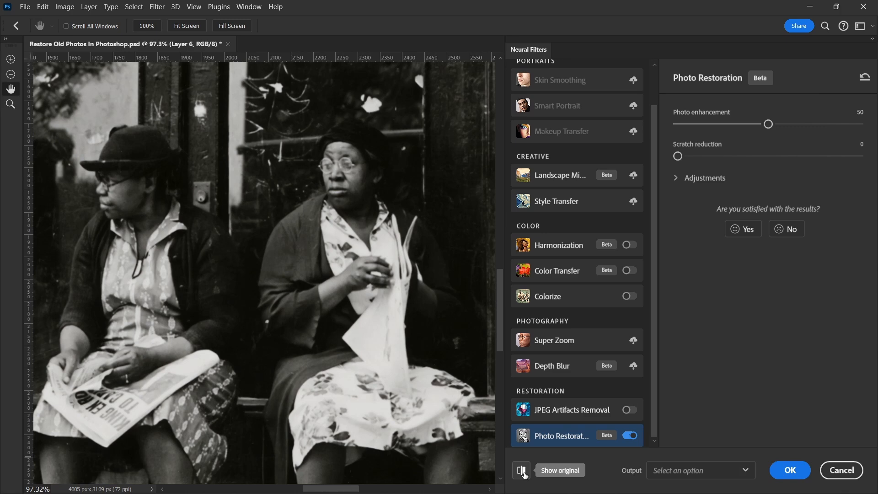
pyautogui.click(524, 474)
pyautogui.click(525, 474)
pyautogui.click(525, 474)
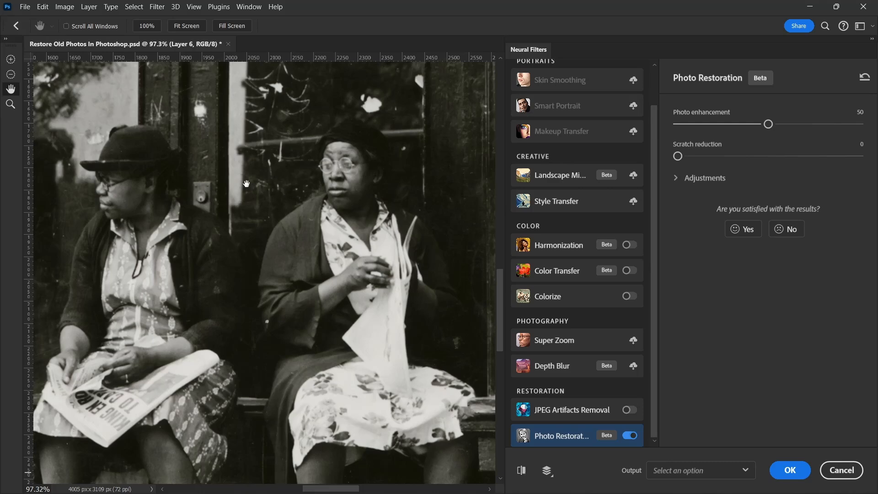
pyautogui.click(523, 475)
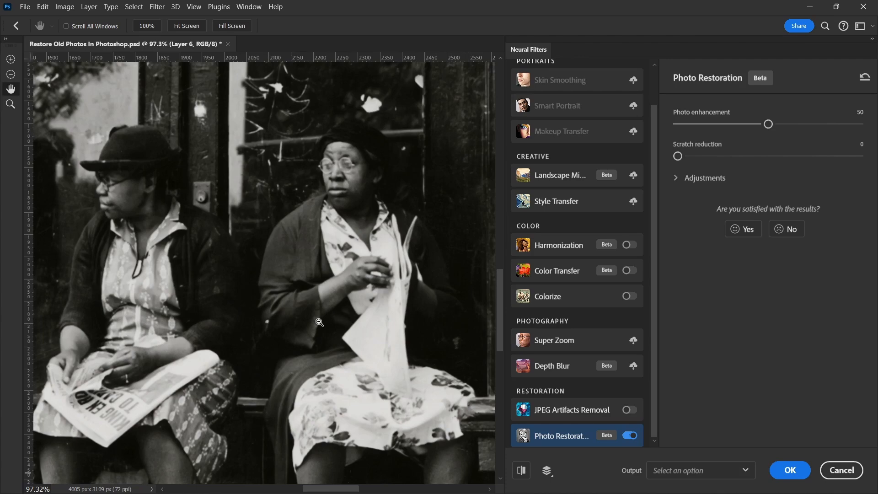
# Compare the restored preview with the original around the shop window and its for-rent signs.
pyautogui.scroll(-3, 319, 321)
pyautogui.scroll(-2, 319, 320)
pyautogui.scroll(-1, 286, 304)
pyautogui.moveTo(476, 341); pyautogui.dragTo(376, 332)
pyautogui.moveTo(407, 78); pyautogui.dragTo(407, 96)
pyautogui.scroll(4, 380, 123)
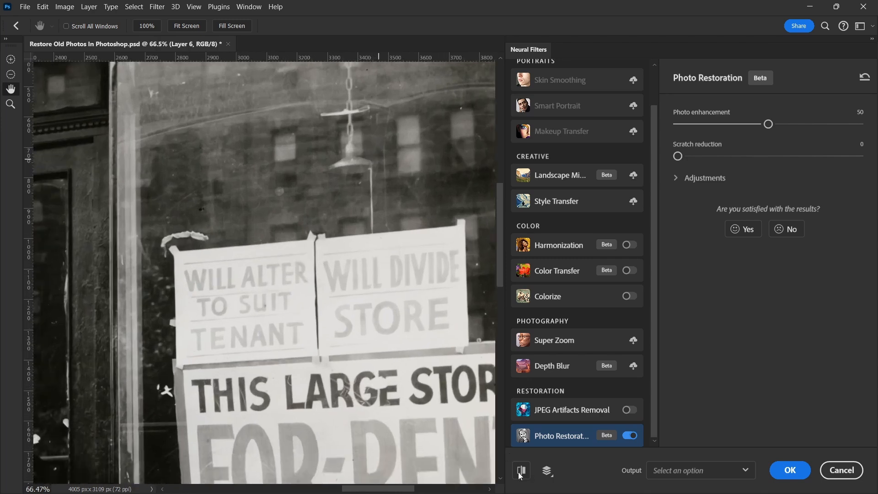
pyautogui.click(522, 473)
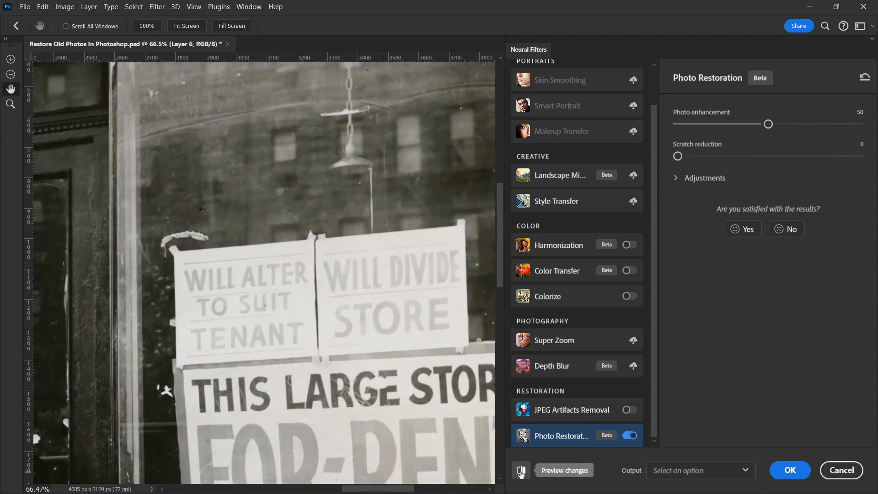
pyautogui.scroll(-6, 325, 268)
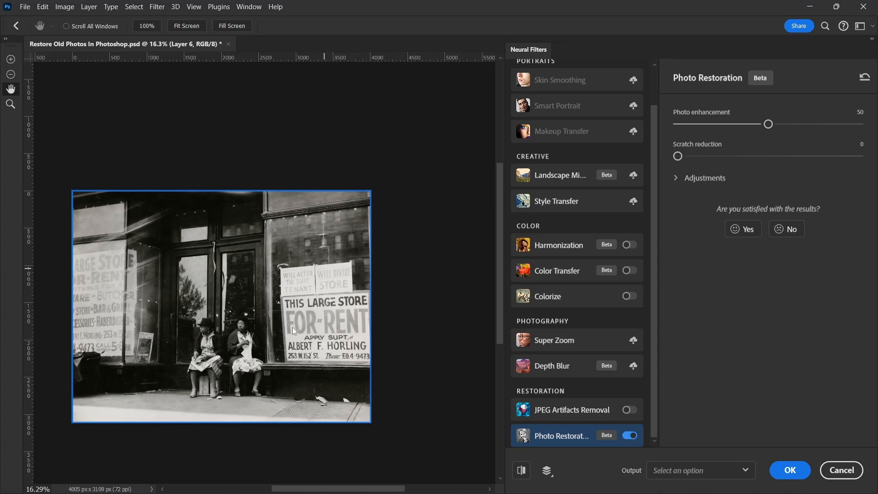
# Turn on the Colorize neural filter for the storefront photo in addition to Photo Restoration.
pyautogui.scroll(4, 273, 336)
pyautogui.moveTo(328, 294); pyautogui.dragTo(392, 211)
pyautogui.click(628, 296)
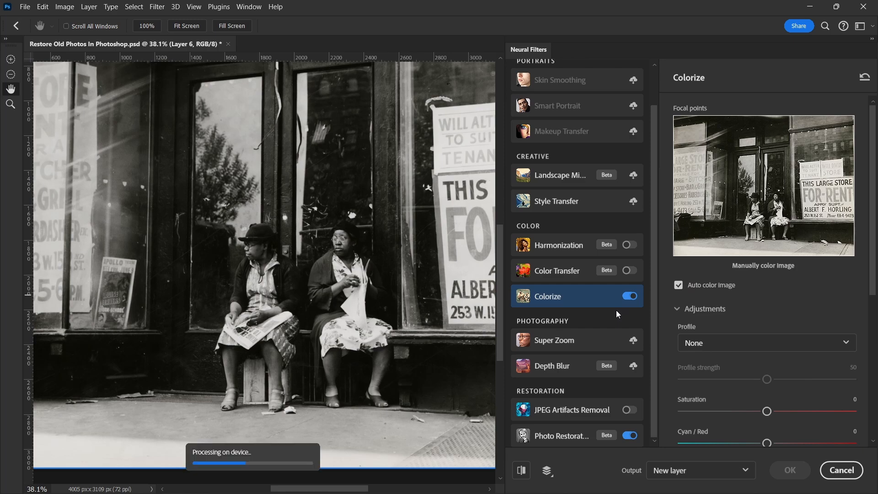
# Inspect the colorized signs, windows and seated women, comparing the women up close with the original.
pyautogui.scroll(-3, 231, 223)
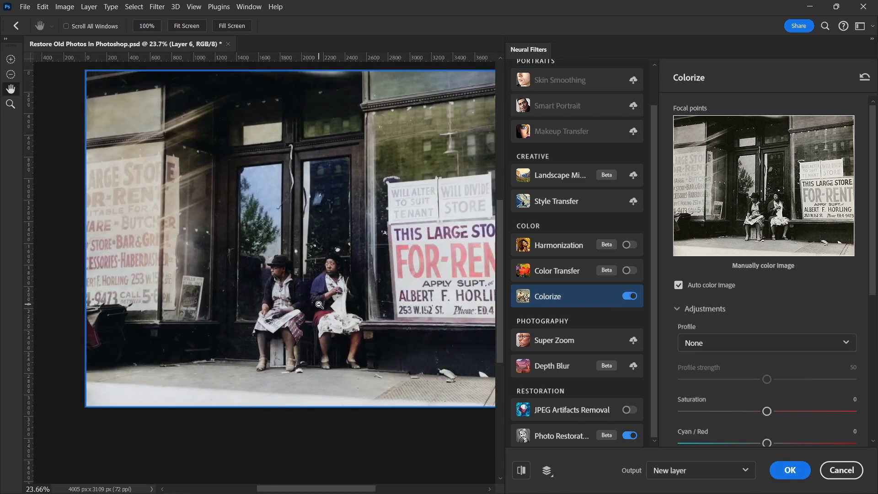
pyautogui.scroll(3, 230, 223)
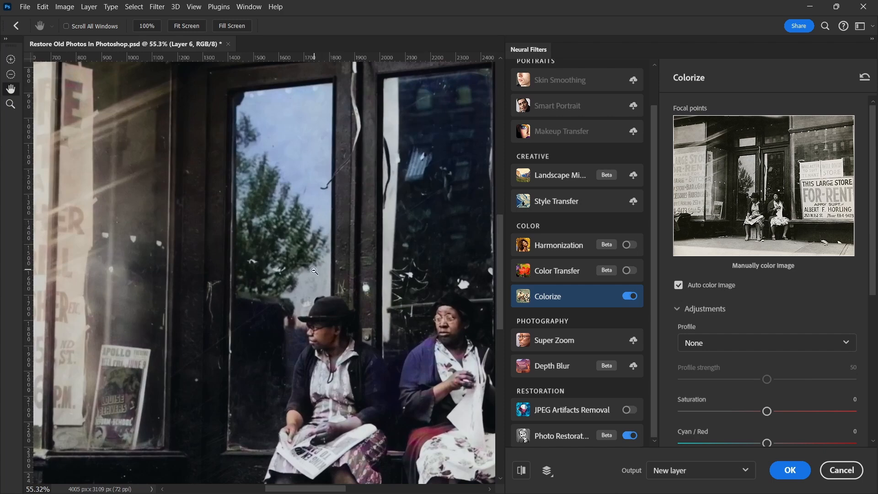
pyautogui.scroll(-2, 313, 261)
pyautogui.hscroll(3, 292, 288)
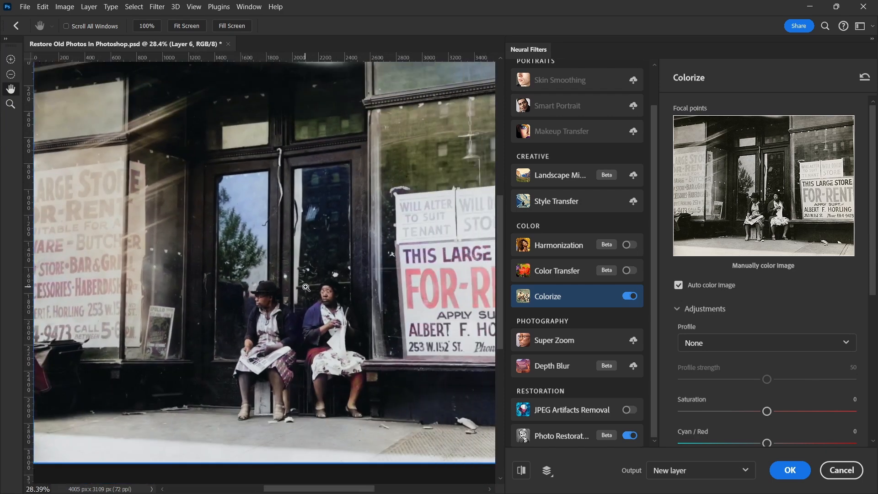
pyautogui.scroll(-1, 341, 286)
pyautogui.hscroll(-2, 365, 311)
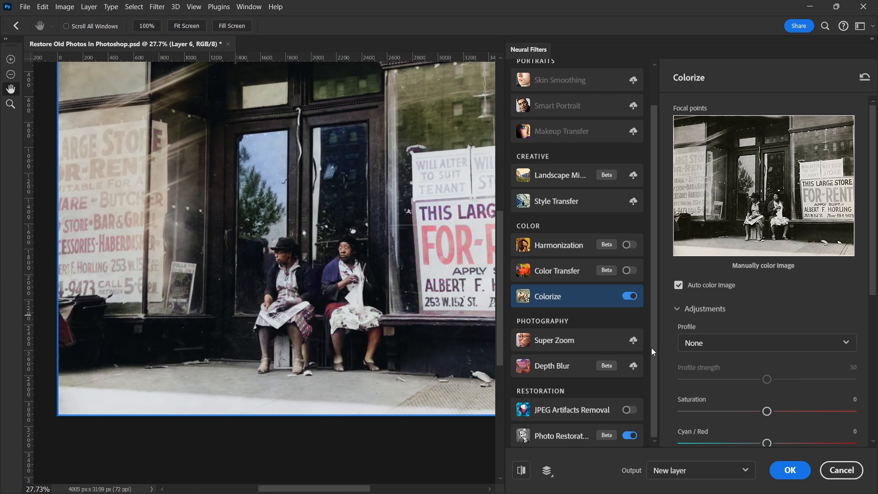
pyautogui.scroll(5, 371, 269)
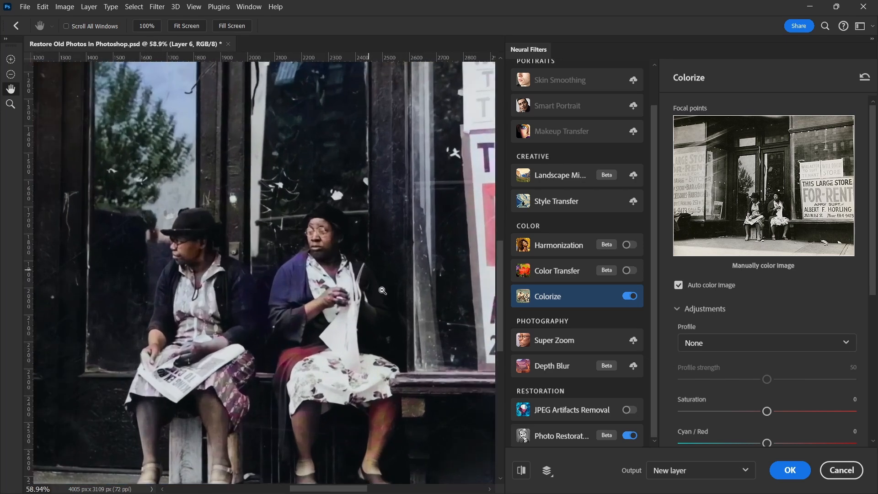
pyautogui.click(525, 475)
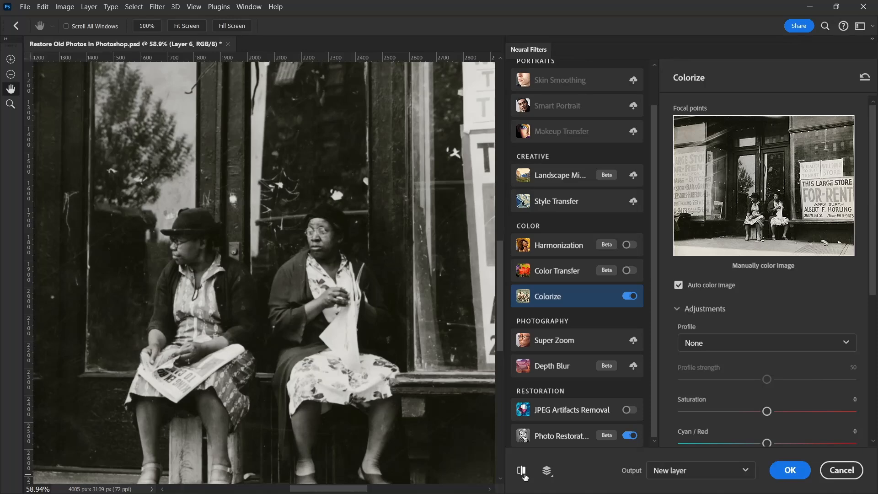
pyautogui.click(525, 475)
pyautogui.scroll(-3, 408, 328)
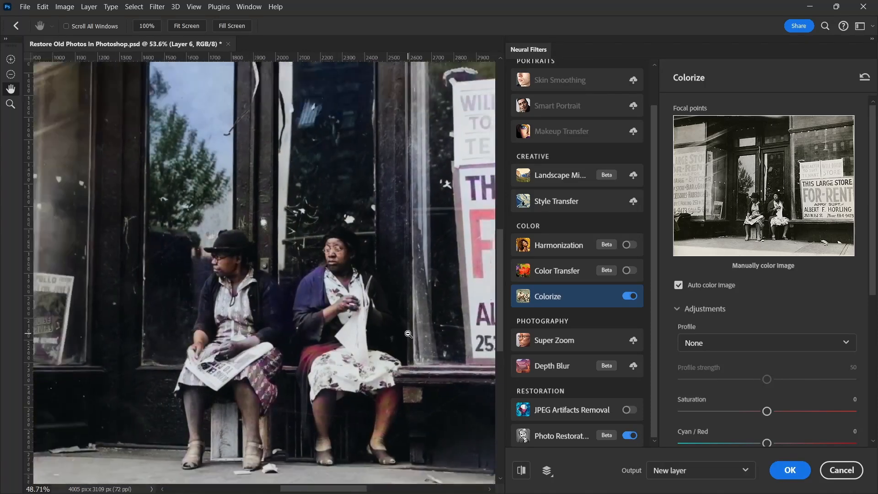
pyautogui.scroll(-1, 408, 328)
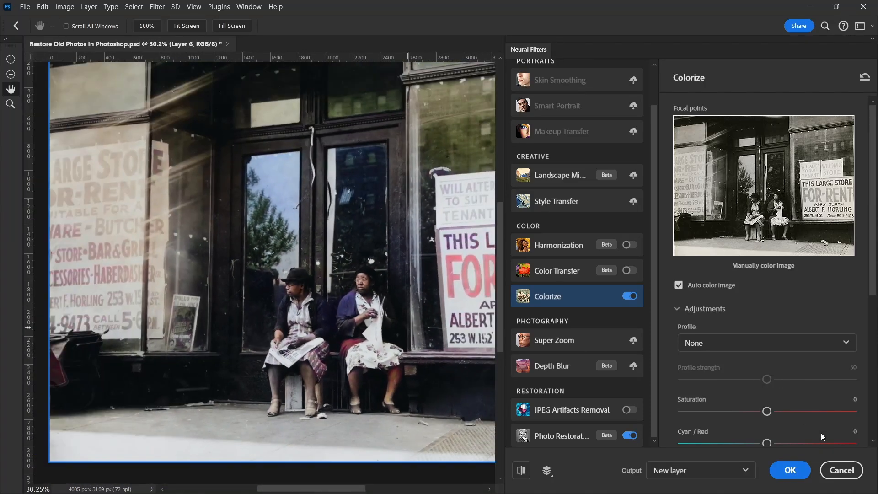
# Output the Colorize result as a new color layer and apply the filters to the storefront photo.
pyautogui.moveTo(872, 279); pyautogui.dragTo(877, 428)
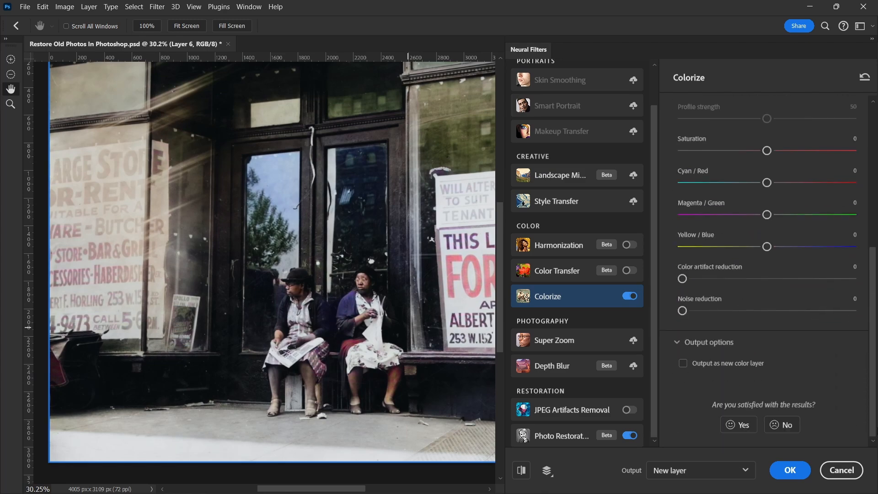
pyautogui.click(683, 363)
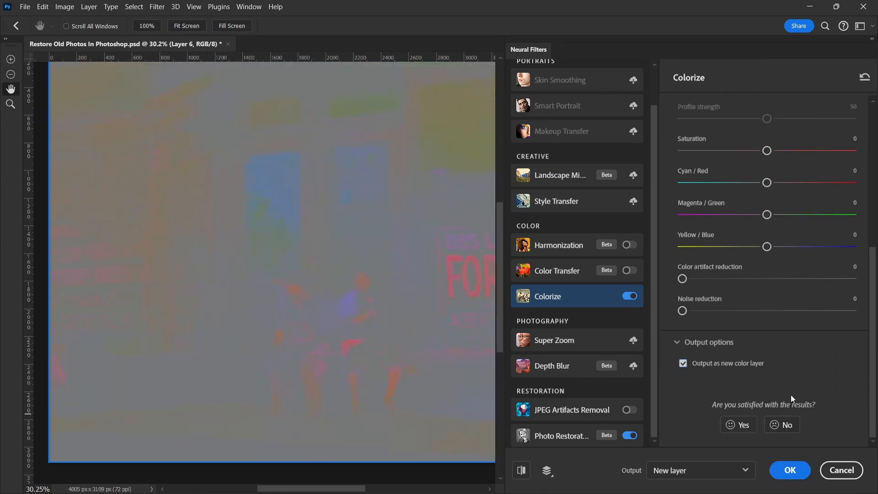
pyautogui.click(790, 470)
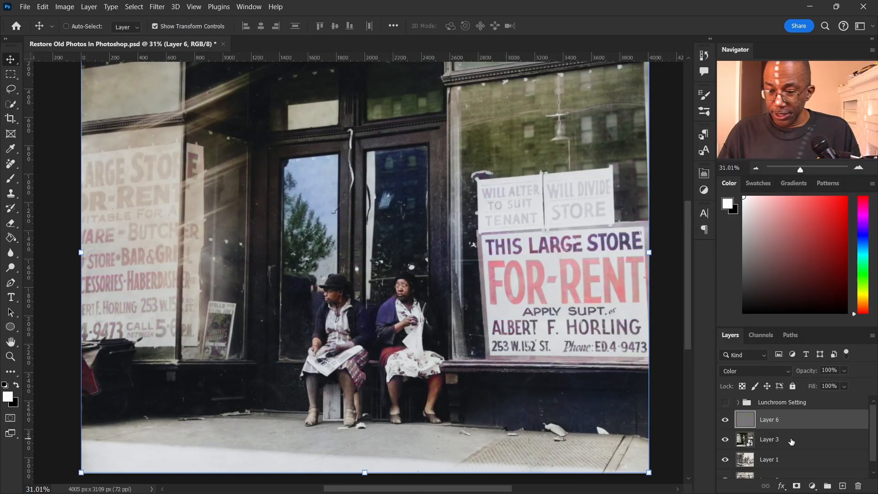
# Group Layer 6 with Layer 3 under the name "New York Sitting Women" and hide that group.
pyautogui.keyDown('shift'); pyautogui.click(792, 440); pyautogui.keyUp('shift')
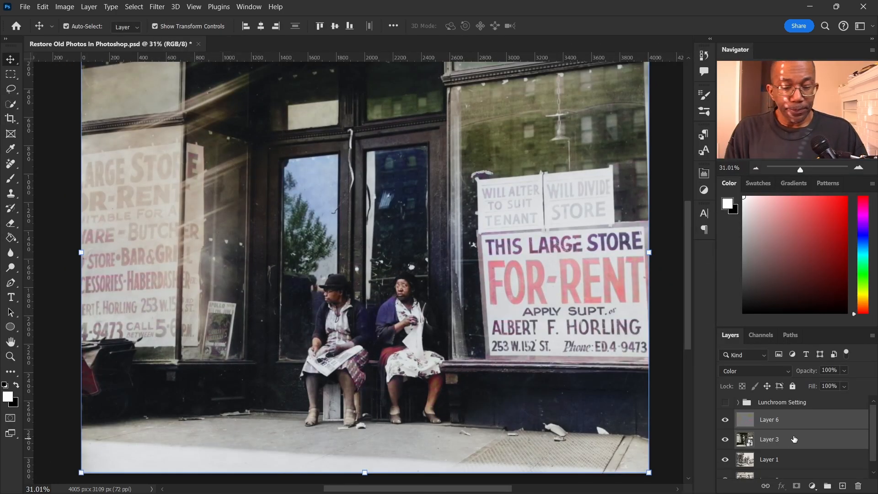
pyautogui.hotkey('ctrl', 'g')
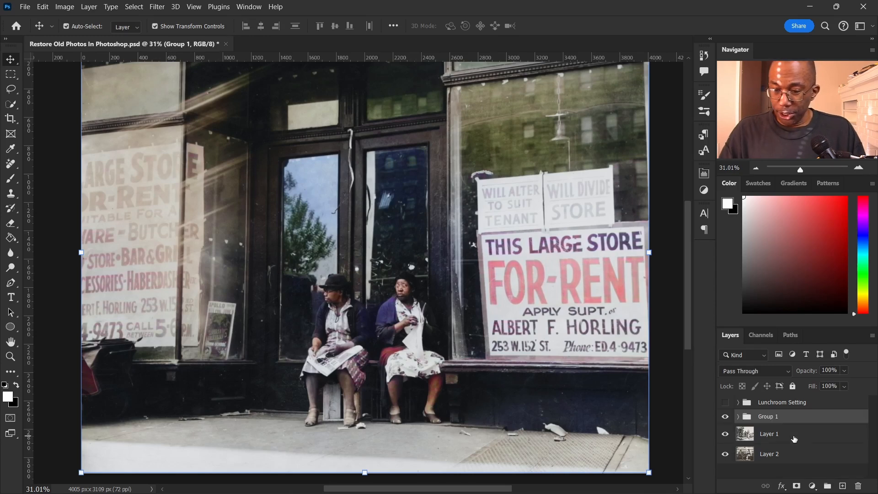
pyautogui.doubleClick(768, 416)
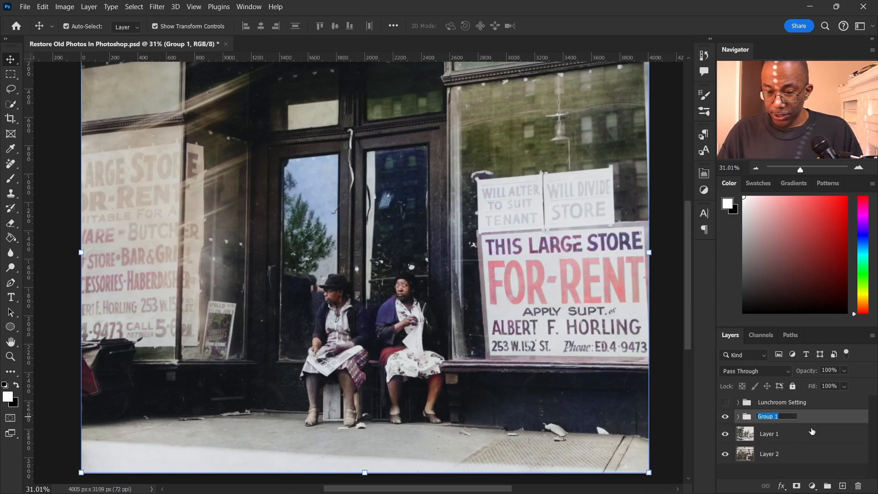
pyautogui.write('New York Sitting Women')
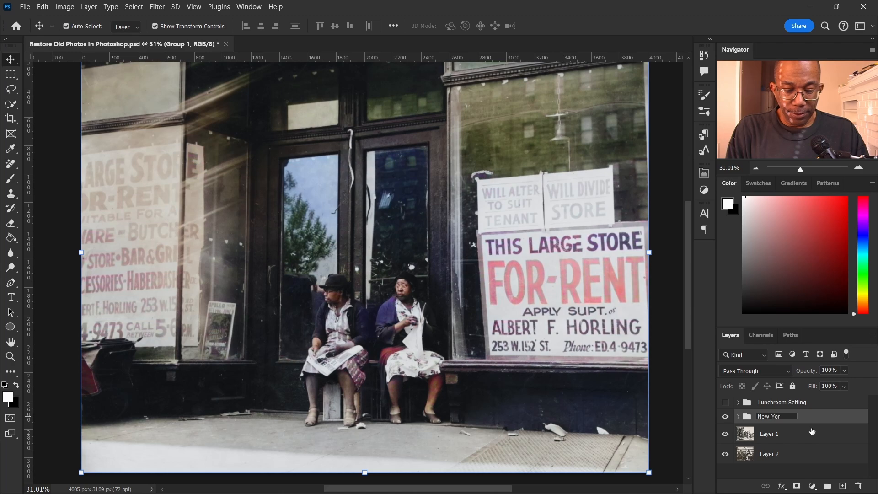
pyautogui.press('Return')
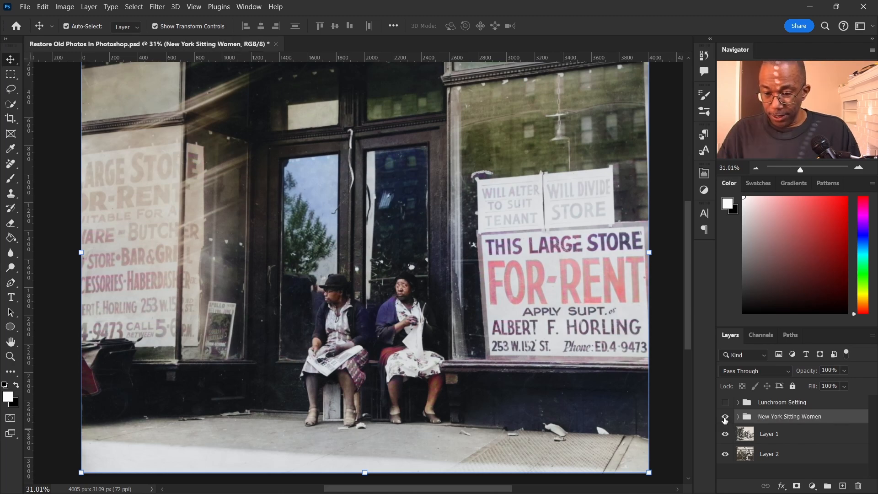
pyautogui.click(725, 417)
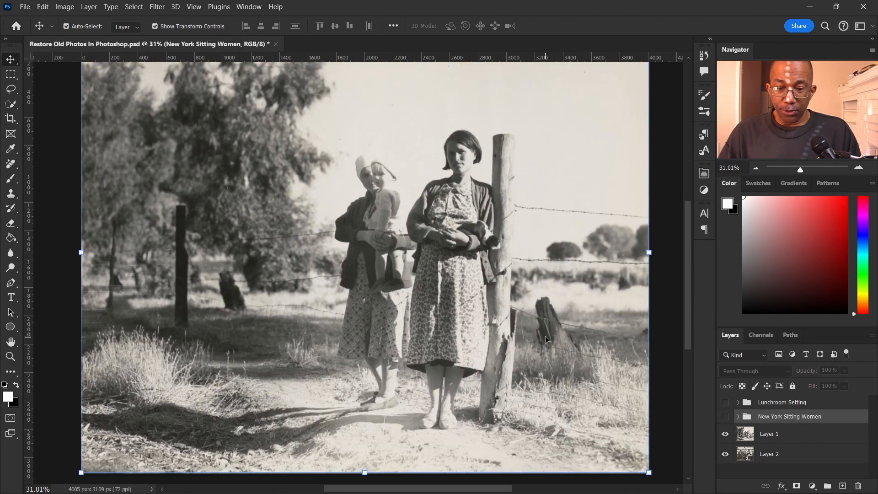
# Examine the Layer 1 photo of the two women and child by the wire fence, up close and overall.
pyautogui.scroll(2, 466, 279)
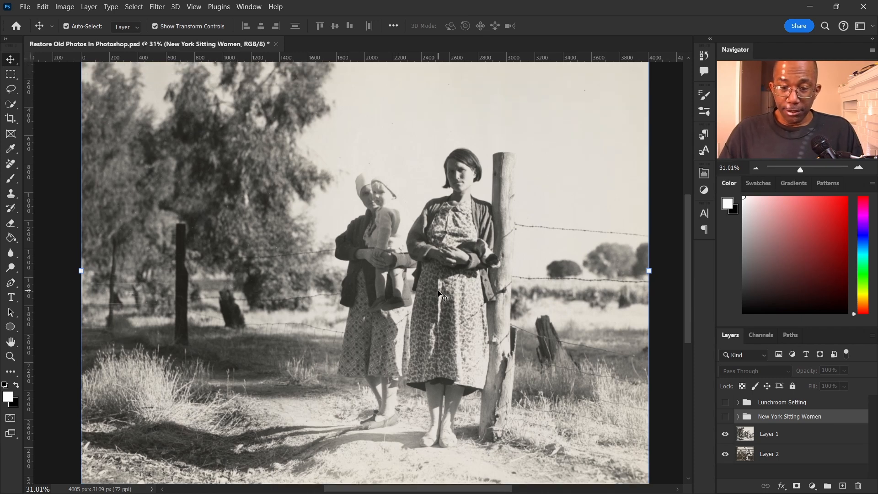
pyautogui.hscroll(2, 463, 296)
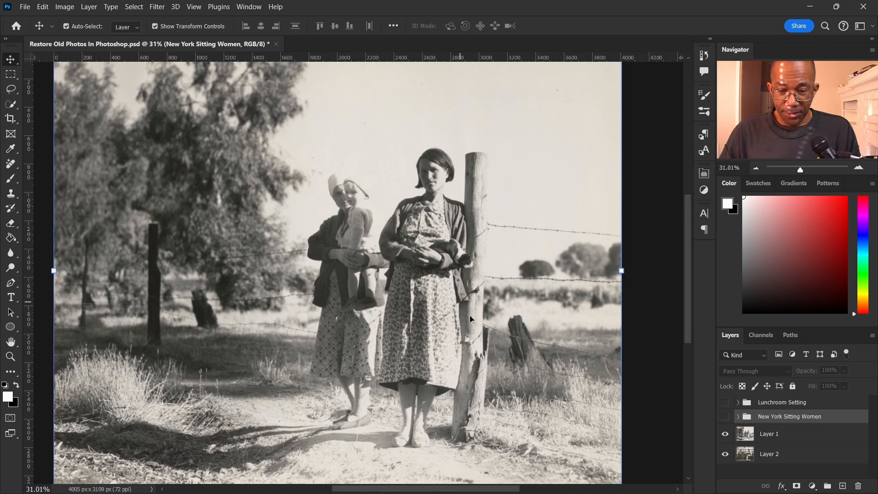
pyautogui.scroll(3, 452, 235)
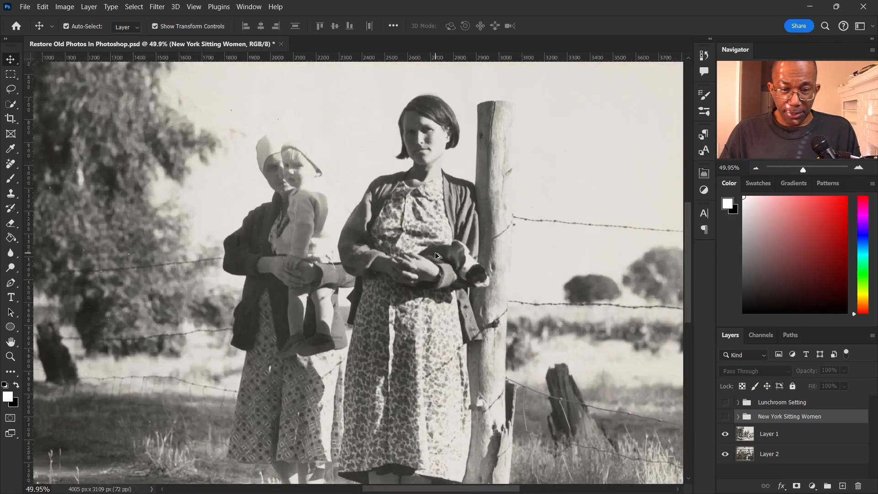
pyautogui.scroll(-2, 436, 255)
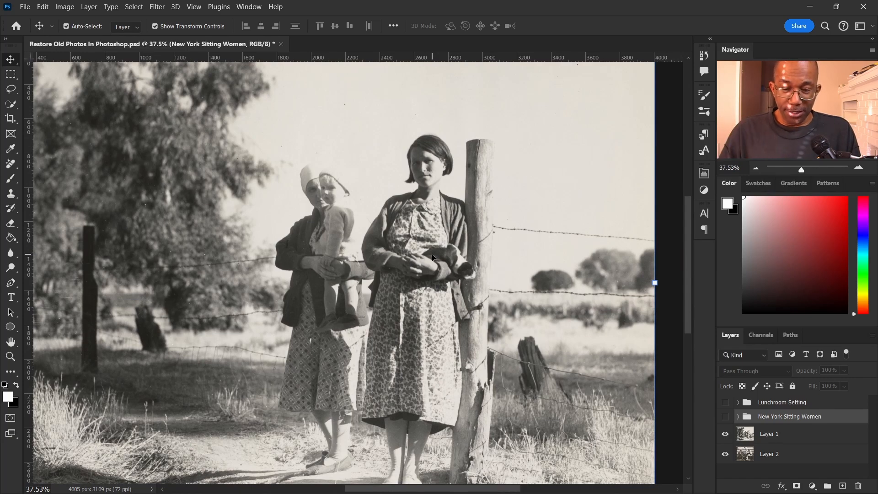
pyautogui.scroll(-1, 416, 244)
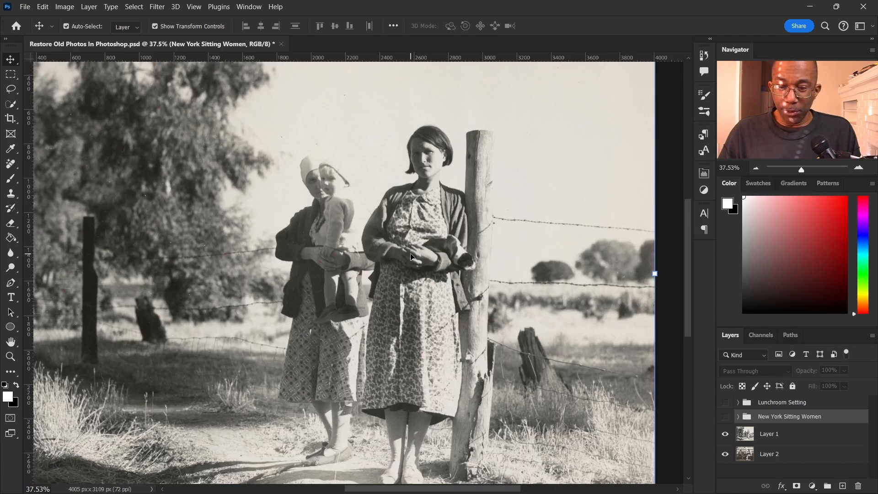
pyautogui.scroll(-1, 411, 256)
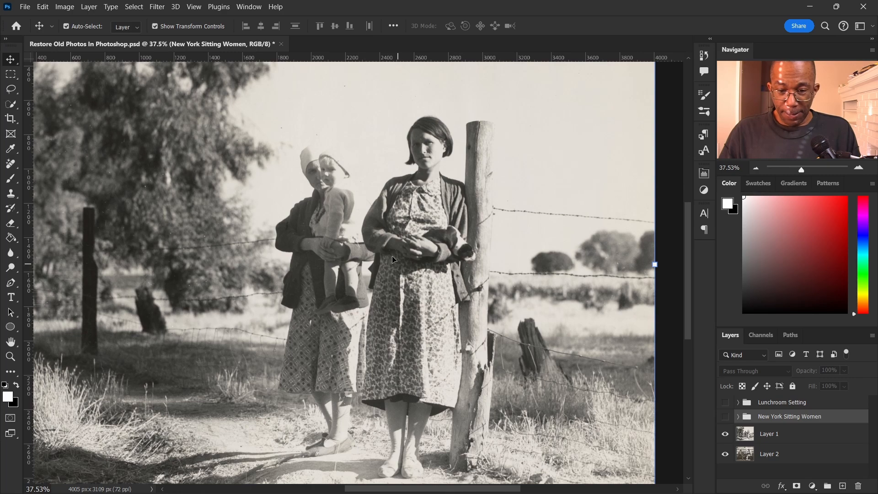
# Convert Layer 1, the photo of the women and child by the fence, to a smart object.
pyautogui.scroll(1, 414, 155)
pyautogui.scroll(-1, 414, 155)
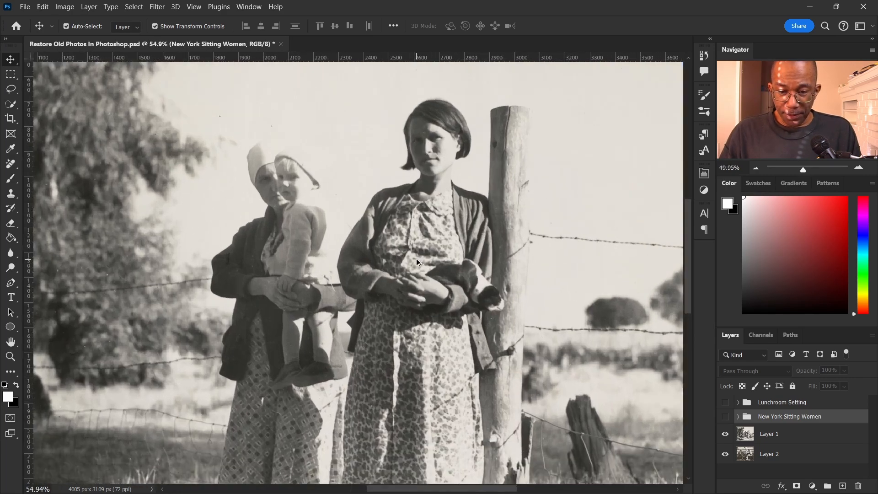
pyautogui.scroll(-1, 419, 263)
pyautogui.scroll(-1, 416, 263)
pyautogui.scroll(-1, 416, 263)
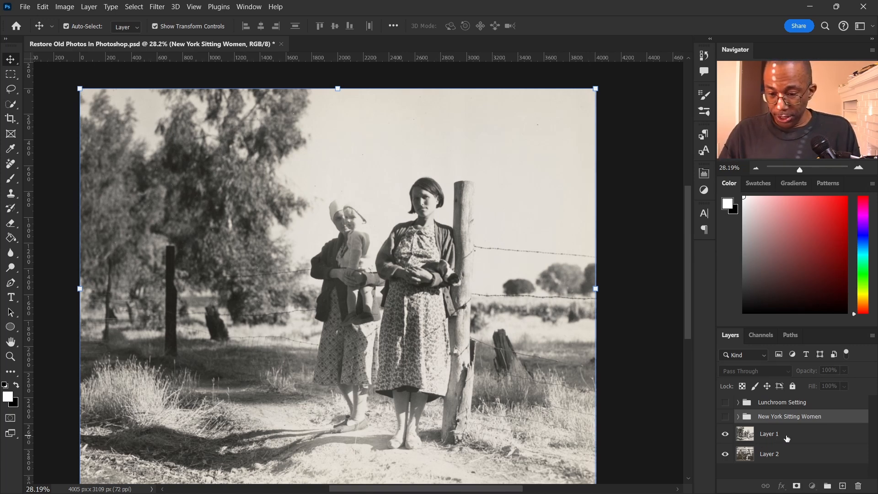
pyautogui.click(786, 438)
pyautogui.rightClick(786, 438)
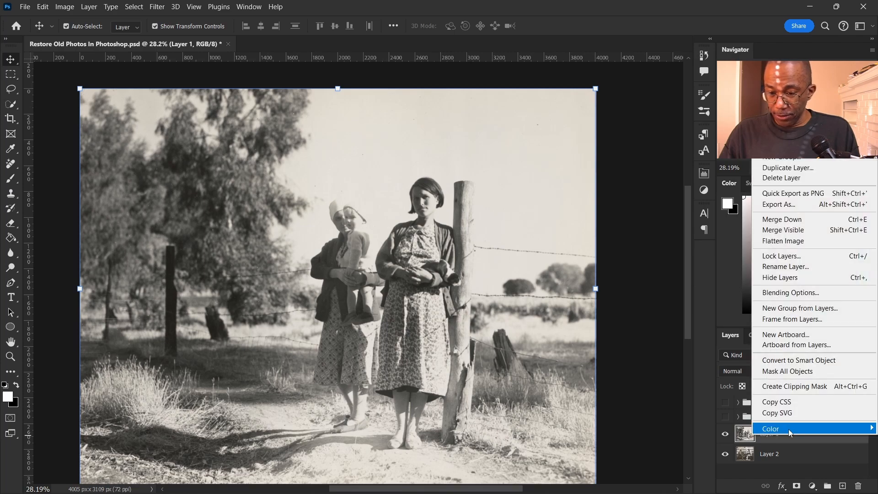
pyautogui.click(838, 361)
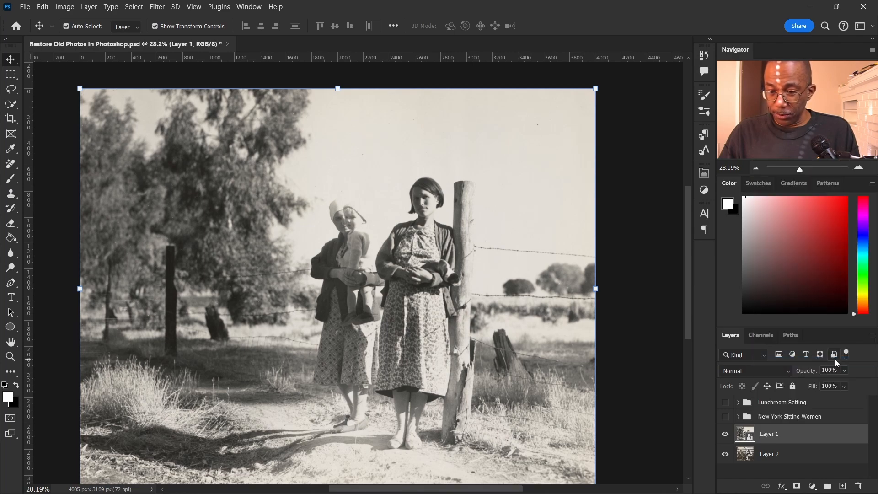
# Open Neural Filters for the fence photo and enable the Photo Restoration filter.
pyautogui.click(154, 7)
pyautogui.click(193, 51)
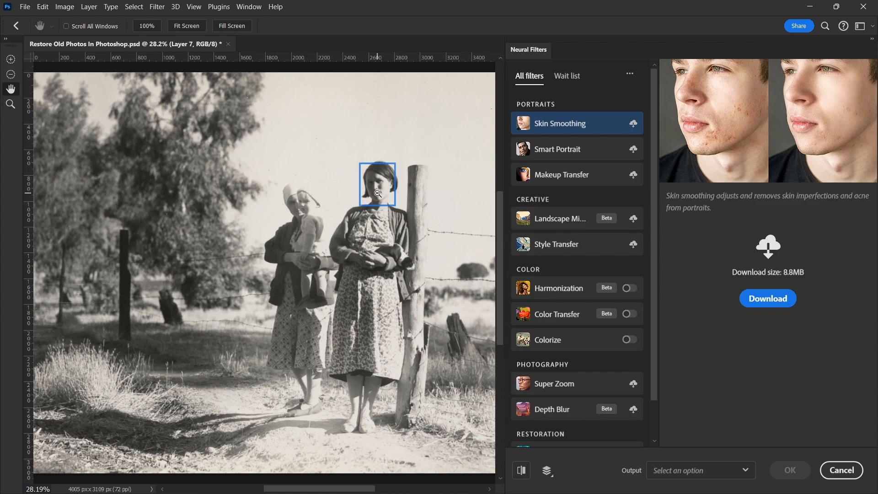
pyautogui.keyDown('alt'); pyautogui.scroll(3, 262, 208); pyautogui.keyUp('alt')
pyautogui.scroll(2, 262, 208)
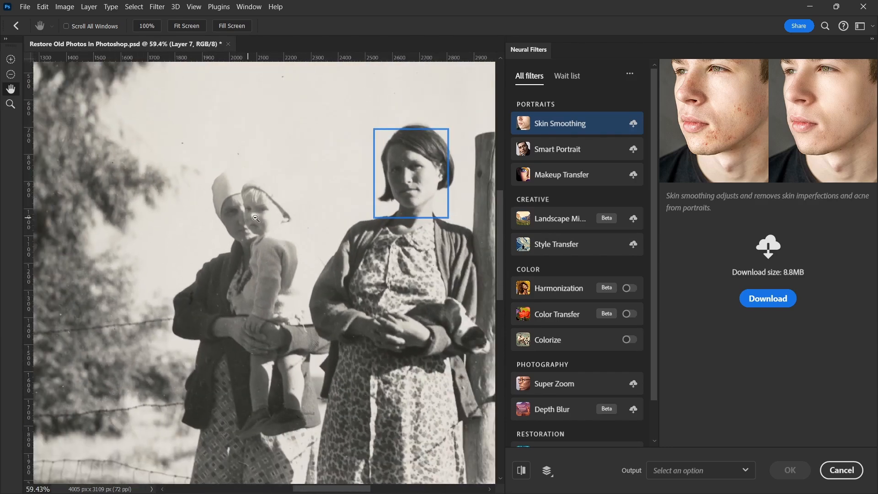
pyautogui.scroll(7, 433, 172)
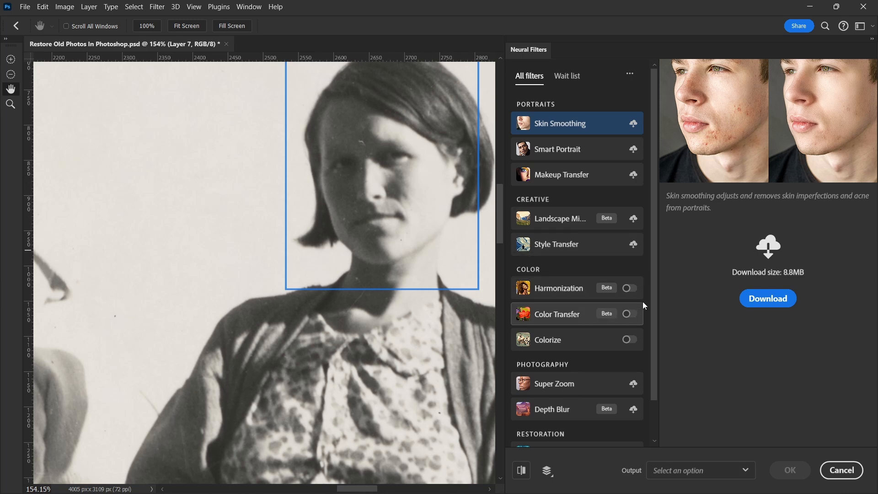
pyautogui.scroll(-1, 643, 300)
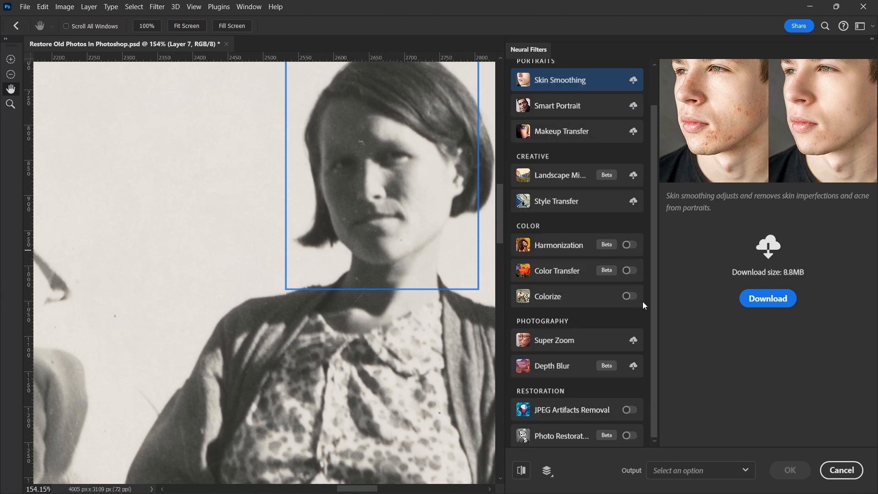
pyautogui.click(633, 439)
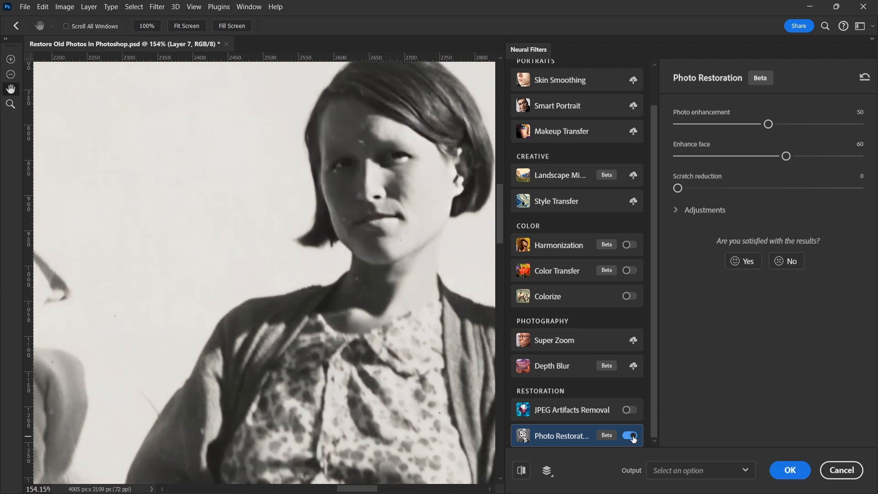
# Compare the restored fence photo with the original, checking the women and child up close and at wider views.
pyautogui.scroll(-11, 361, 297)
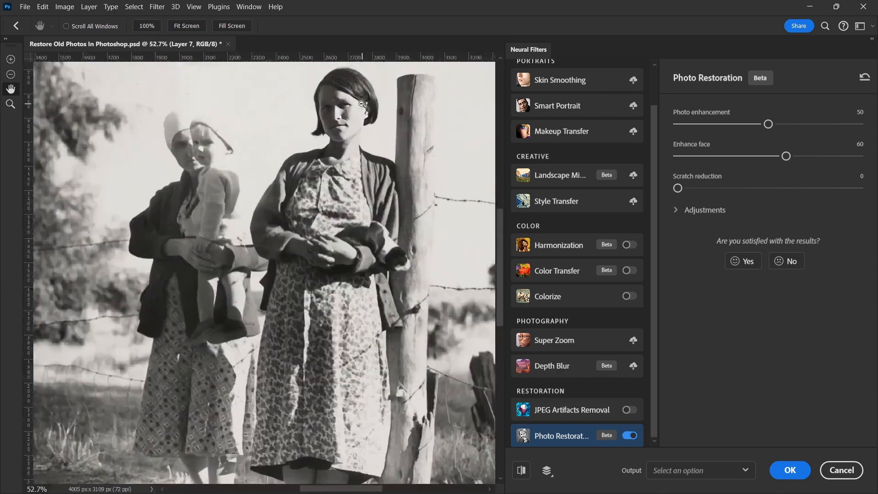
pyautogui.scroll(7, 361, 293)
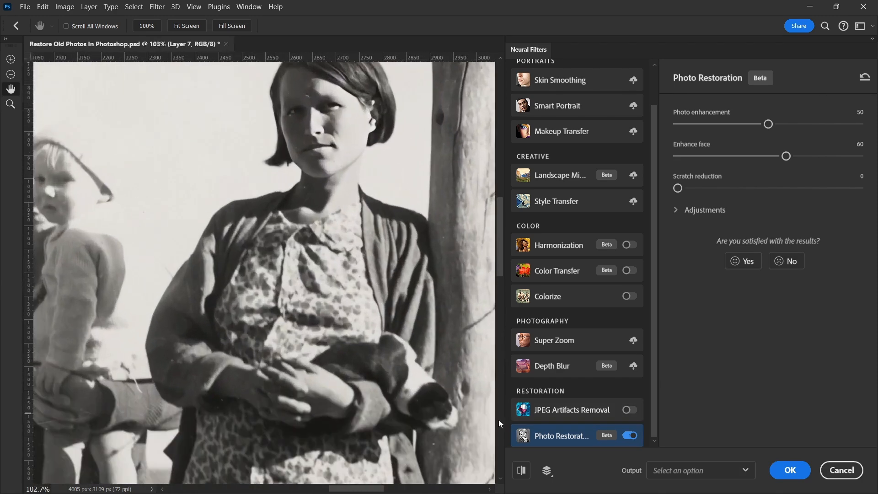
pyautogui.click(521, 471)
pyautogui.click(521, 470)
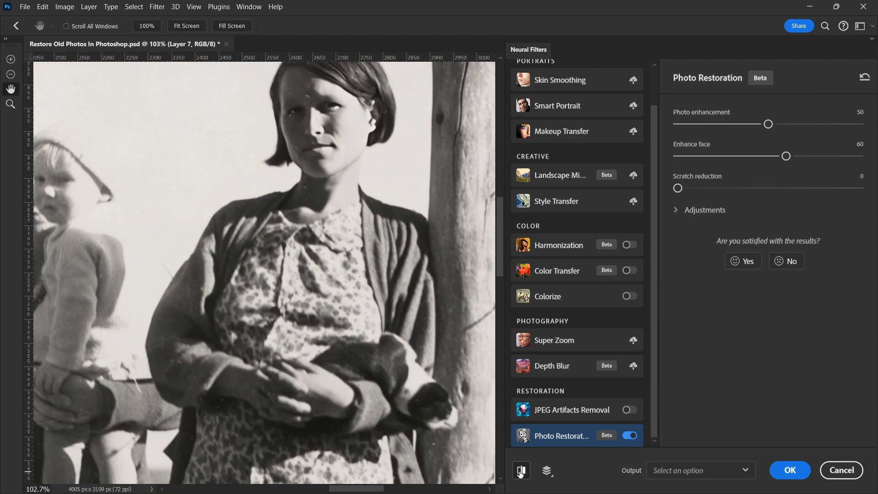
pyautogui.click(521, 470)
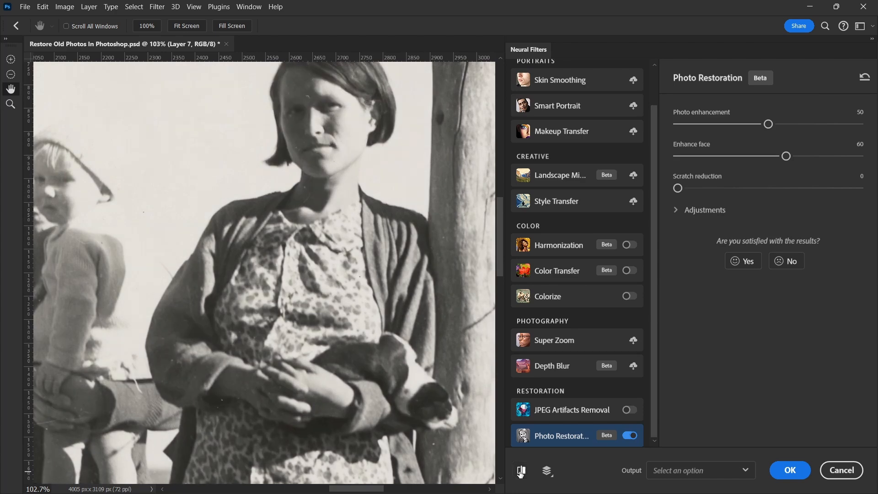
pyautogui.click(520, 471)
pyautogui.scroll(-3, 290, 282)
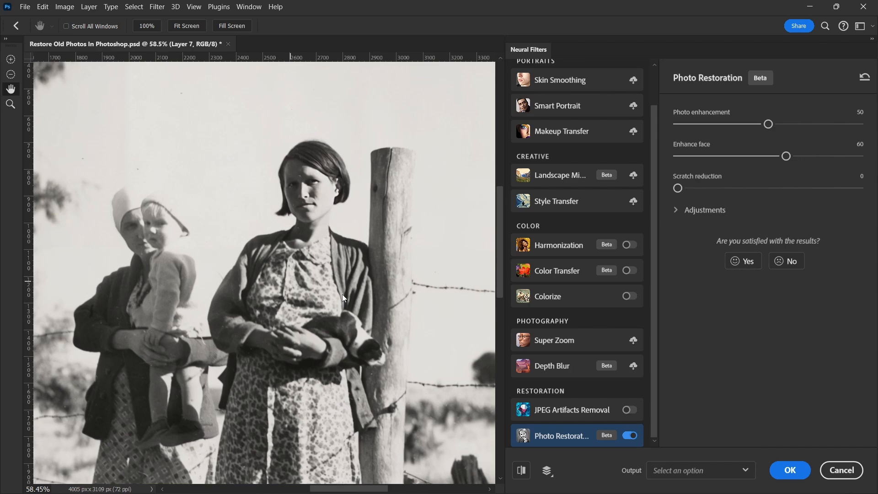
pyautogui.scroll(-2, 260, 252)
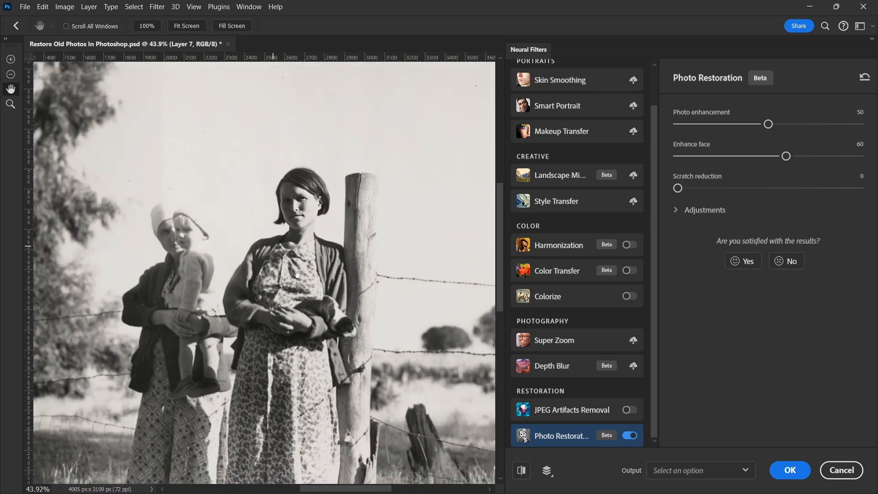
pyautogui.scroll(-1, 283, 275)
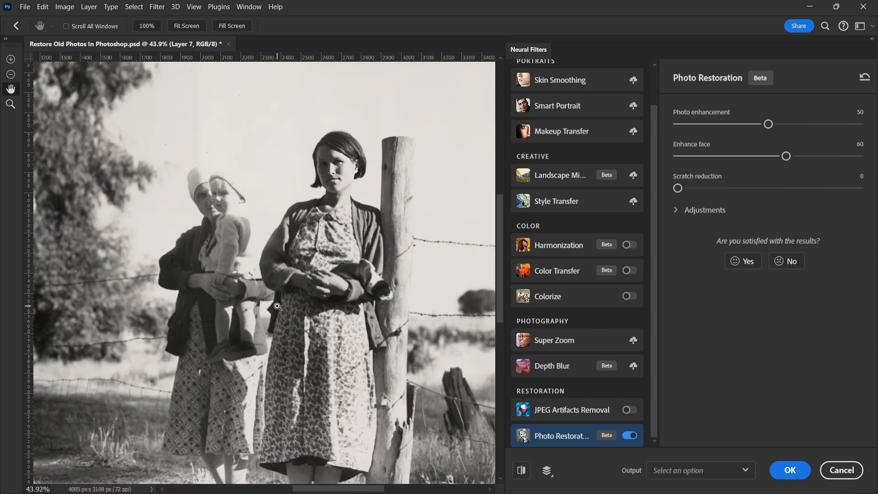
pyautogui.scroll(2, 333, 145)
pyautogui.scroll(4, 332, 145)
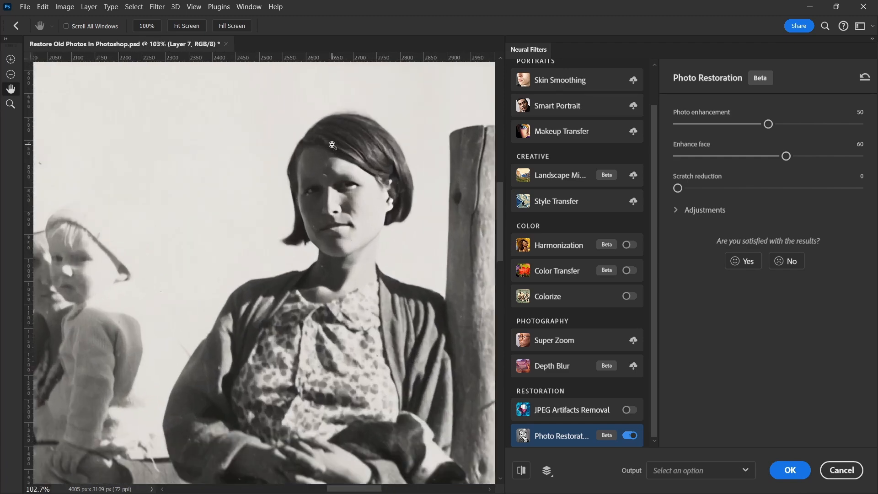
pyautogui.scroll(-4, 332, 145)
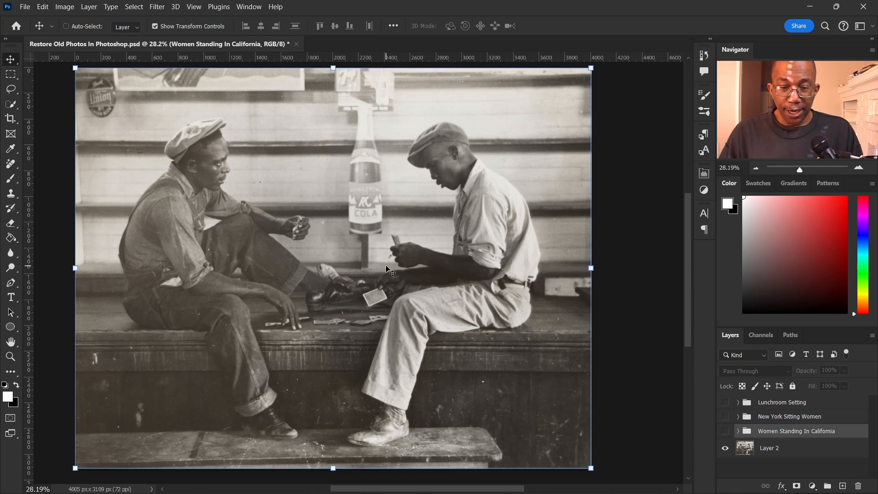
# Examine the Layer 2 photo of the two men playing cards, including faces, cola bottle, shoes and bench.
pyautogui.hscroll(-4, 423, 269)
pyautogui.scroll(3, 424, 271)
pyautogui.scroll(-2, 424, 271)
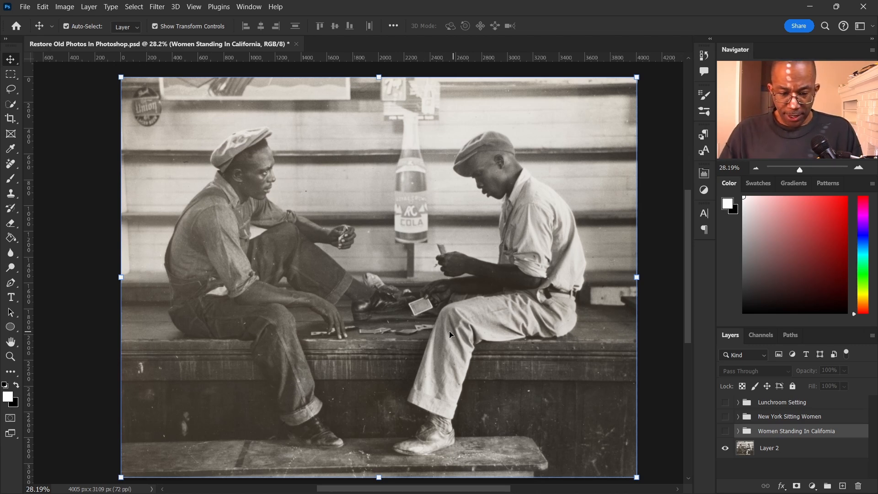
pyautogui.scroll(3, 437, 279)
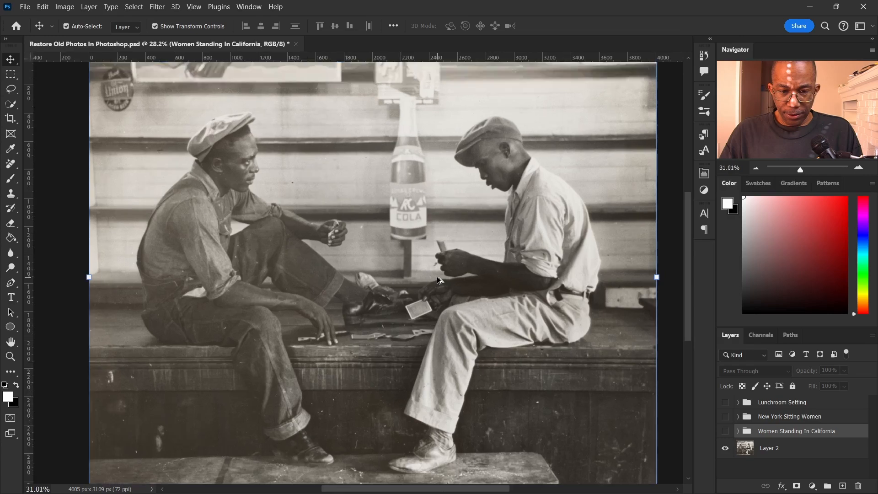
pyautogui.scroll(-1, 437, 278)
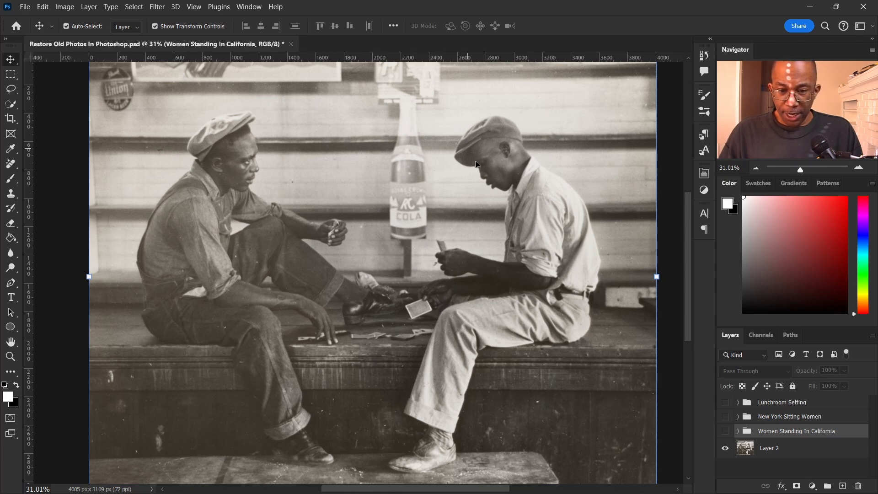
pyautogui.scroll(-3, 475, 392)
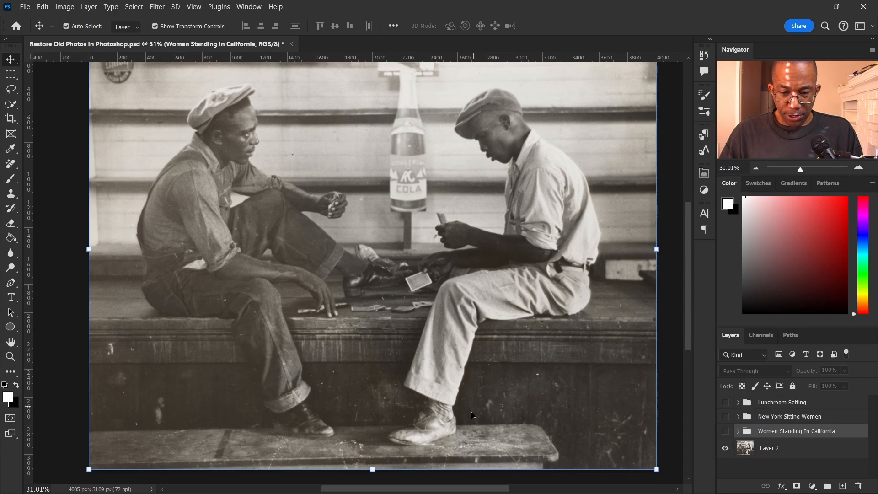
pyautogui.scroll(2, 415, 331)
pyautogui.scroll(3, 243, 164)
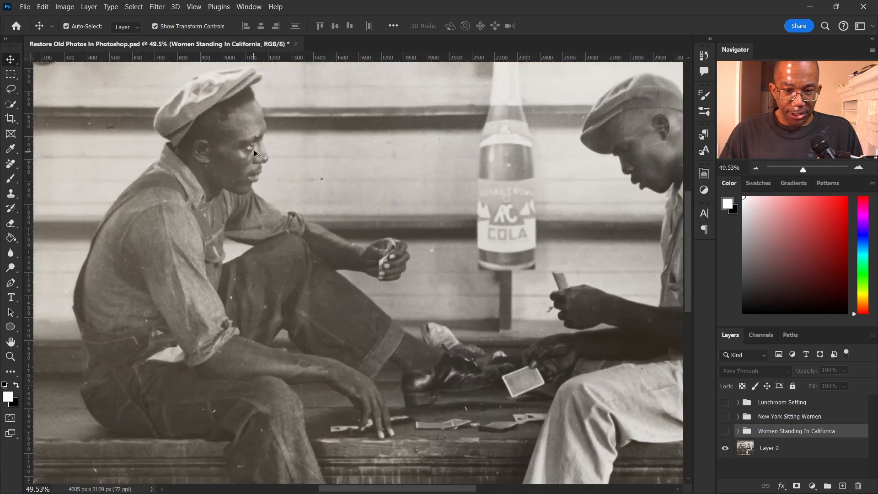
pyautogui.scroll(-3, 250, 152)
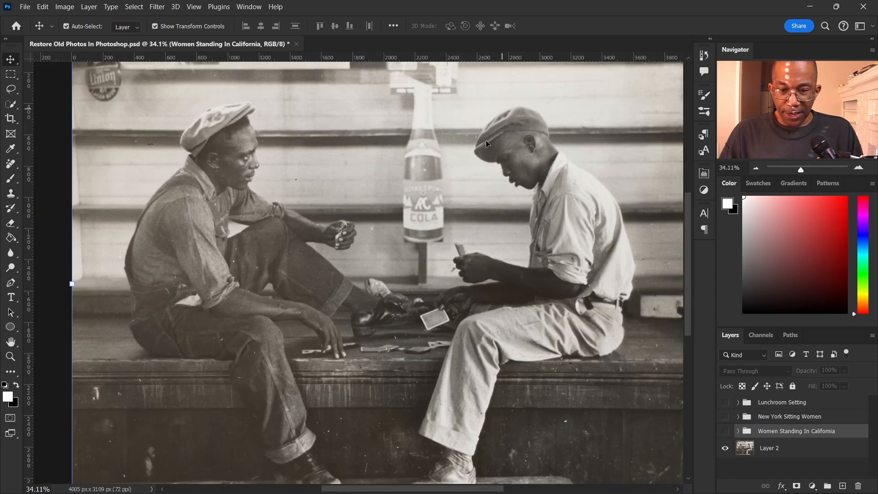
pyautogui.scroll(3, 451, 431)
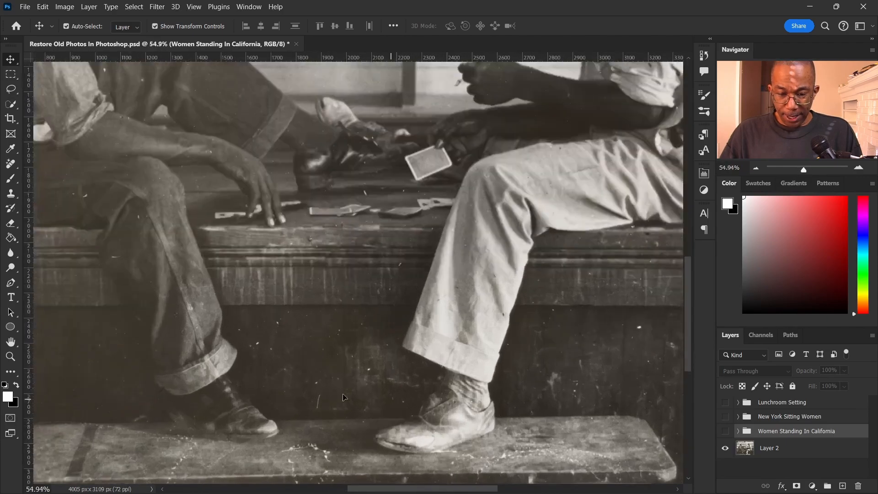
pyautogui.scroll(-5, 413, 325)
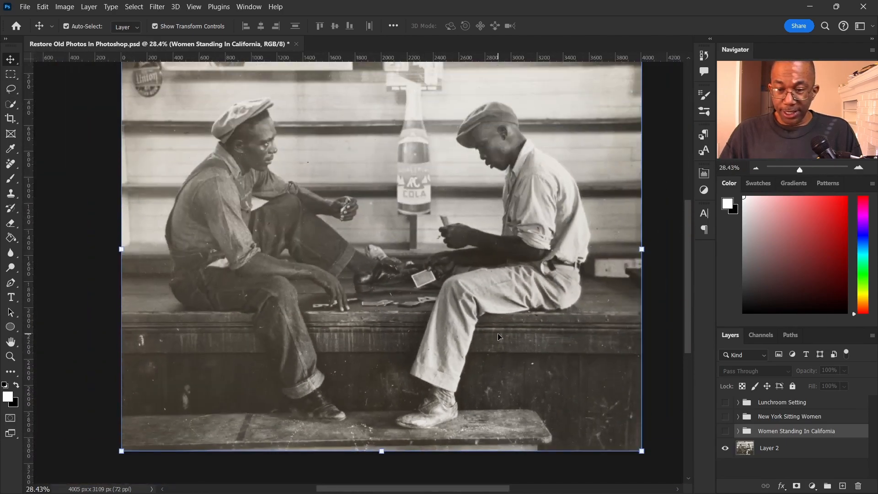
# Convert Layer 2, the photo of the two men playing cards, to a smart object.
pyautogui.click(786, 449)
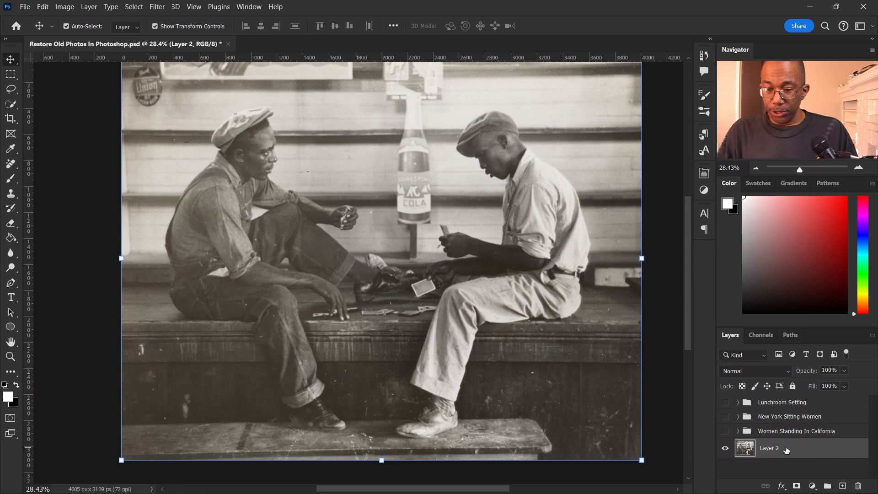
pyautogui.rightClick(785, 449)
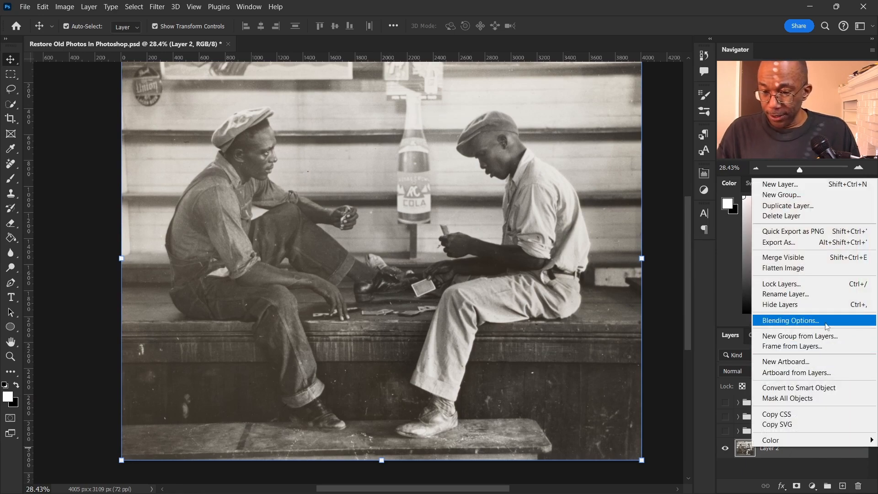
pyautogui.click(848, 387)
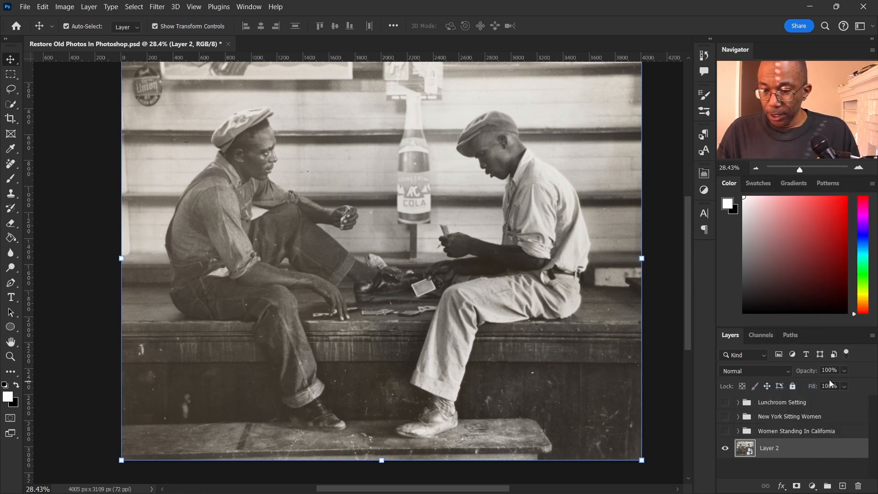
# Try to apply the Photo Restoration neural filter to the photo of the two men playing cards.
pyautogui.click(157, 7)
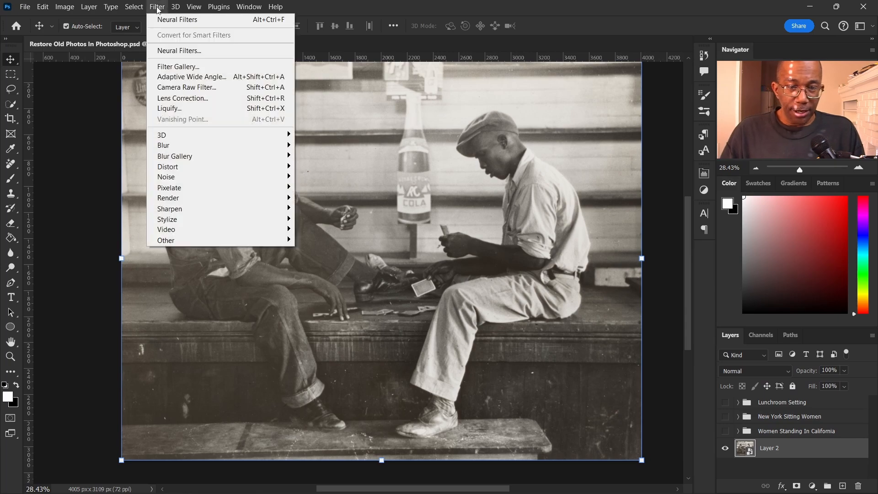
pyautogui.click(182, 50)
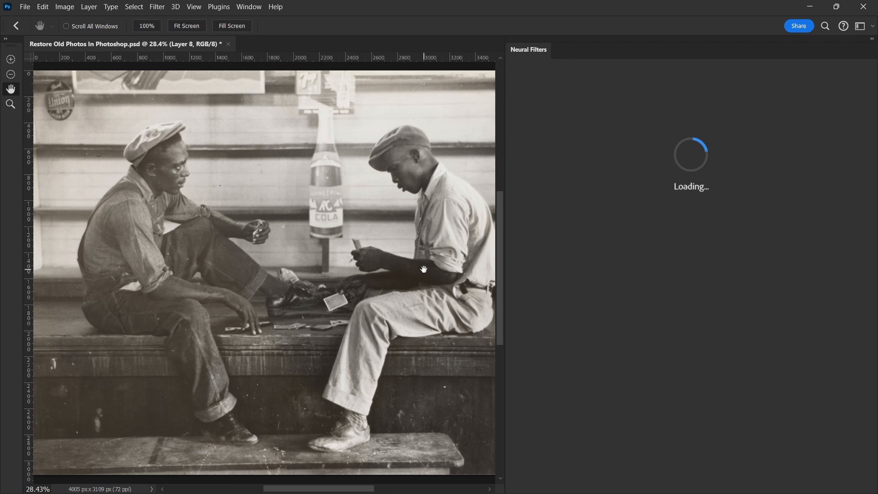
pyautogui.scroll(-1, 589, 340)
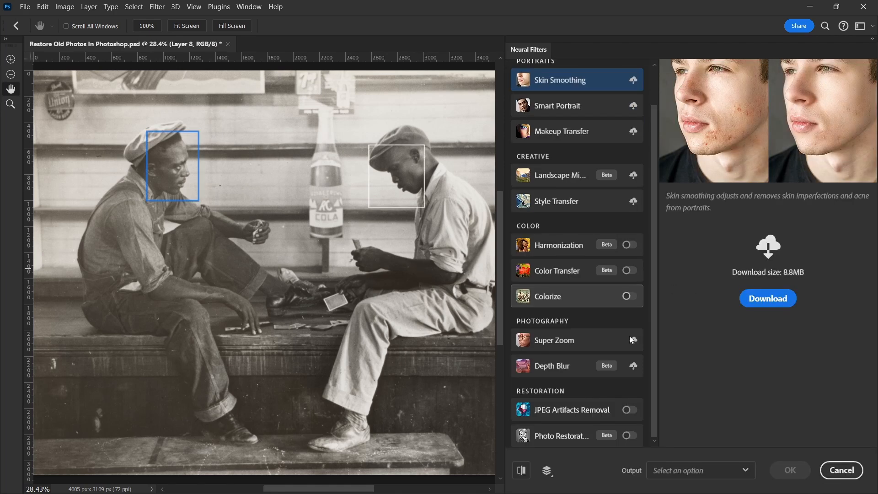
pyautogui.click(630, 435)
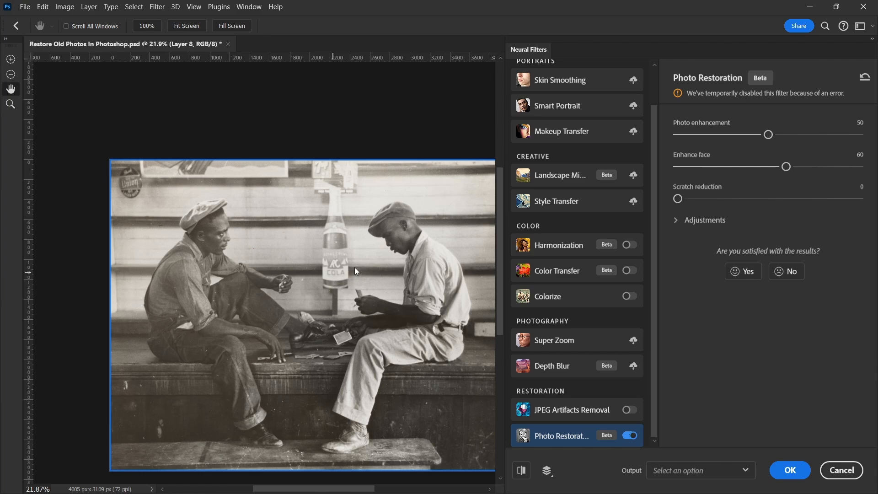
pyautogui.scroll(3, 338, 274)
pyautogui.scroll(-2, 337, 268)
pyautogui.scroll(-1, 337, 268)
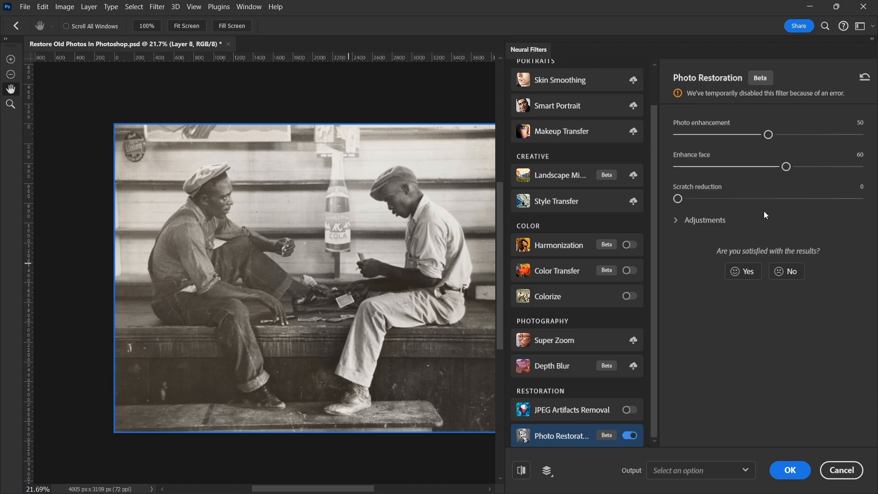
pyautogui.click(842, 472)
pyautogui.scroll(1, 562, 329)
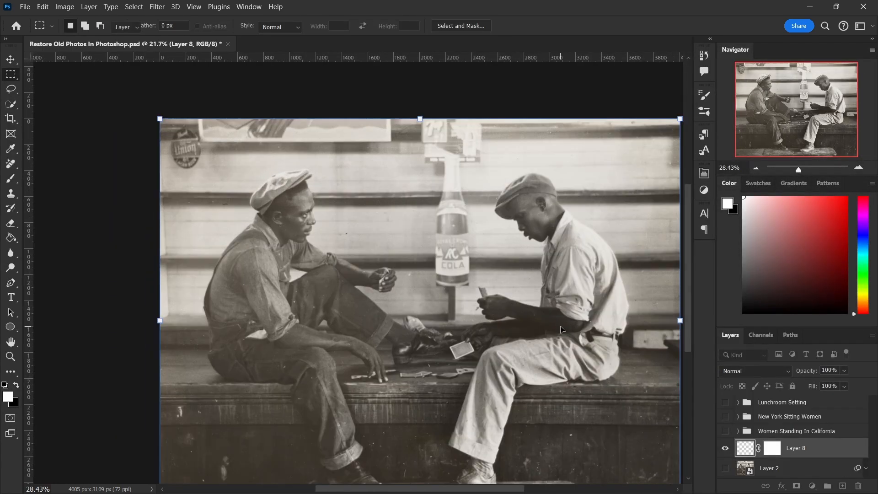
pyautogui.press('v')
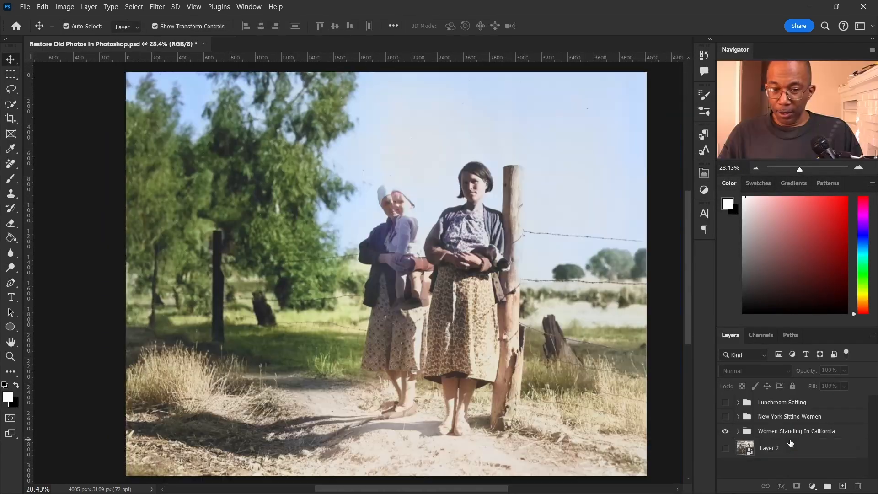